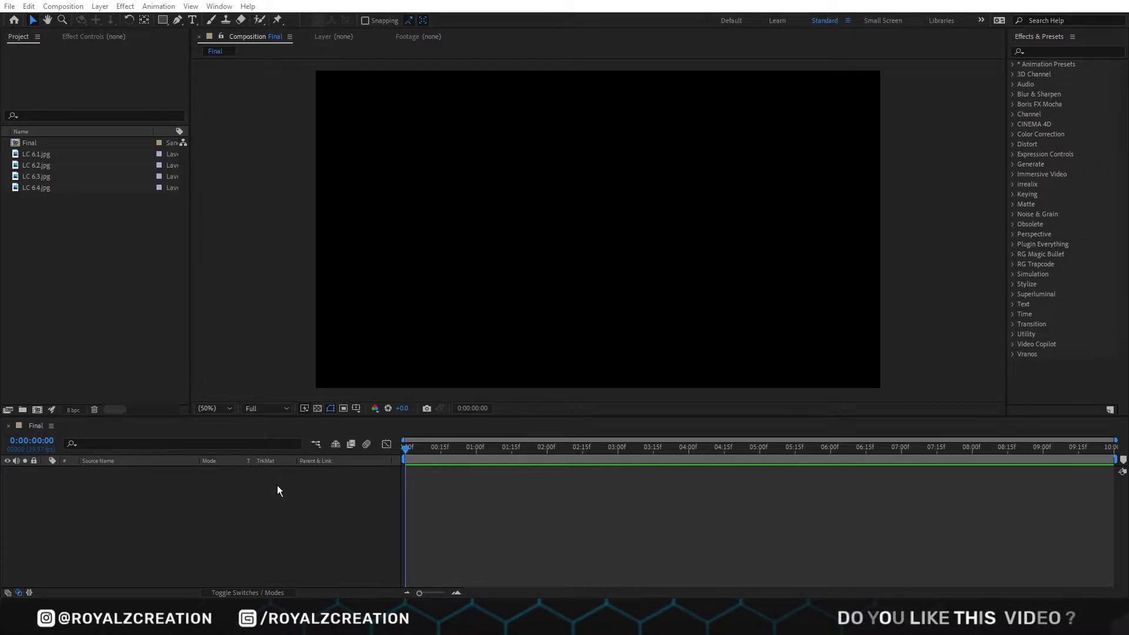
Step: Add LC 6.1.jpg to the Final comp and pre-compose it as Image 1
click(65, 157)
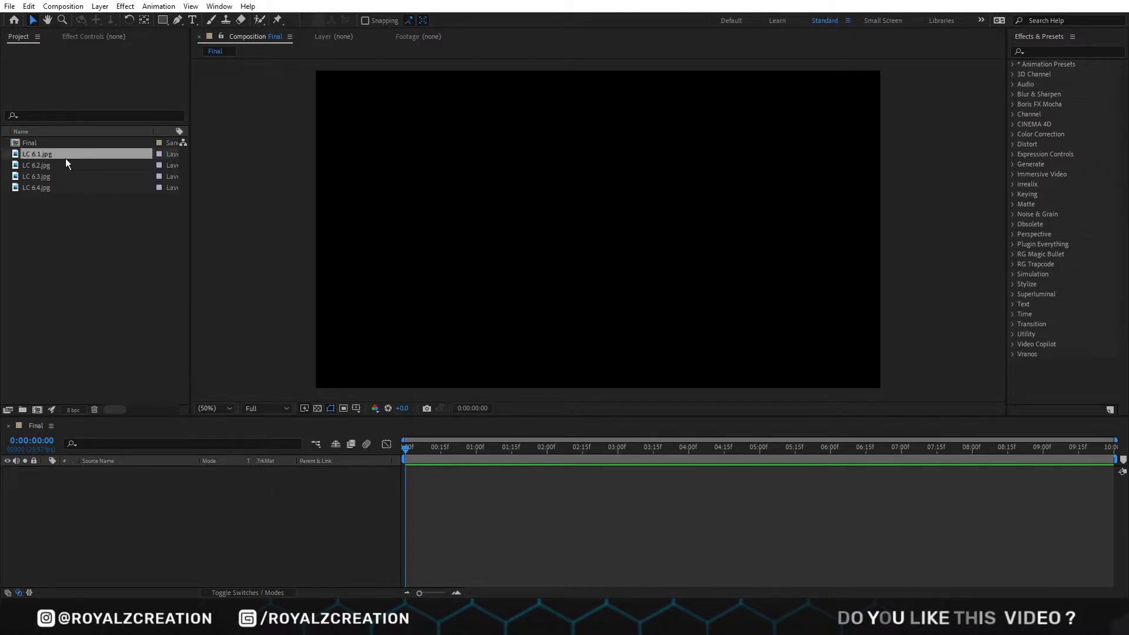
drag(48, 154, 156, 485)
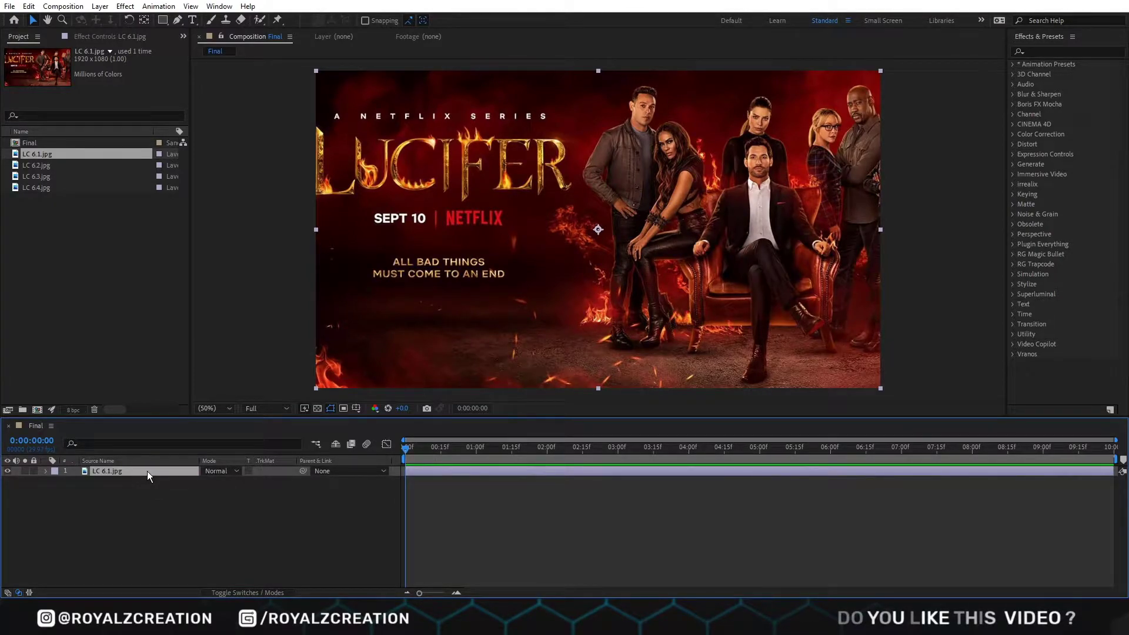
key(ctrl+shift+c)
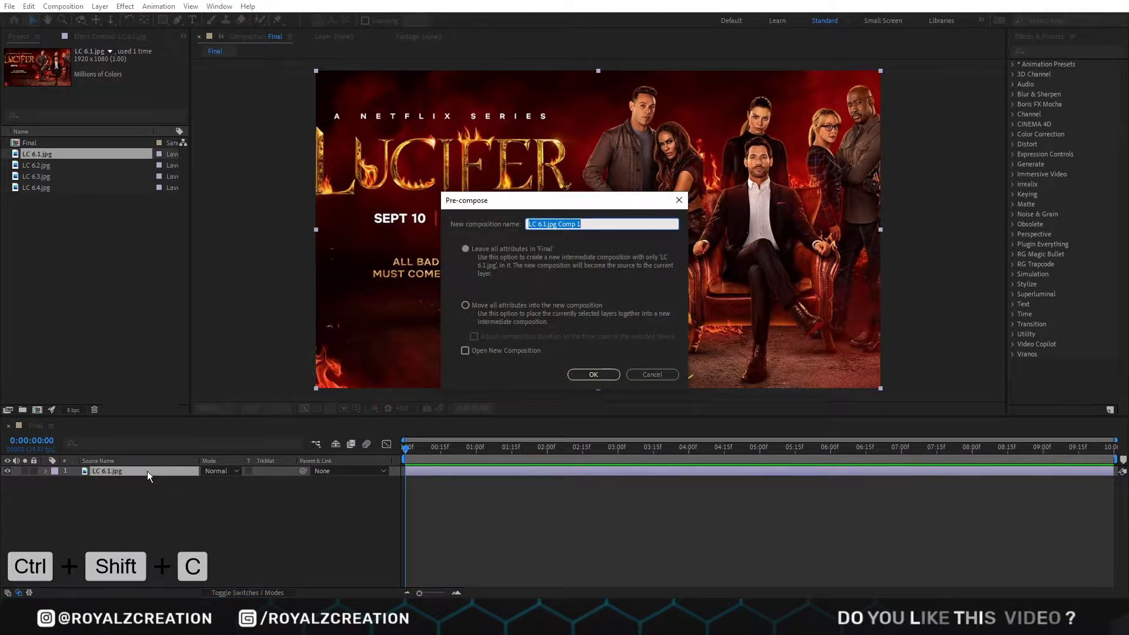
text(Image)
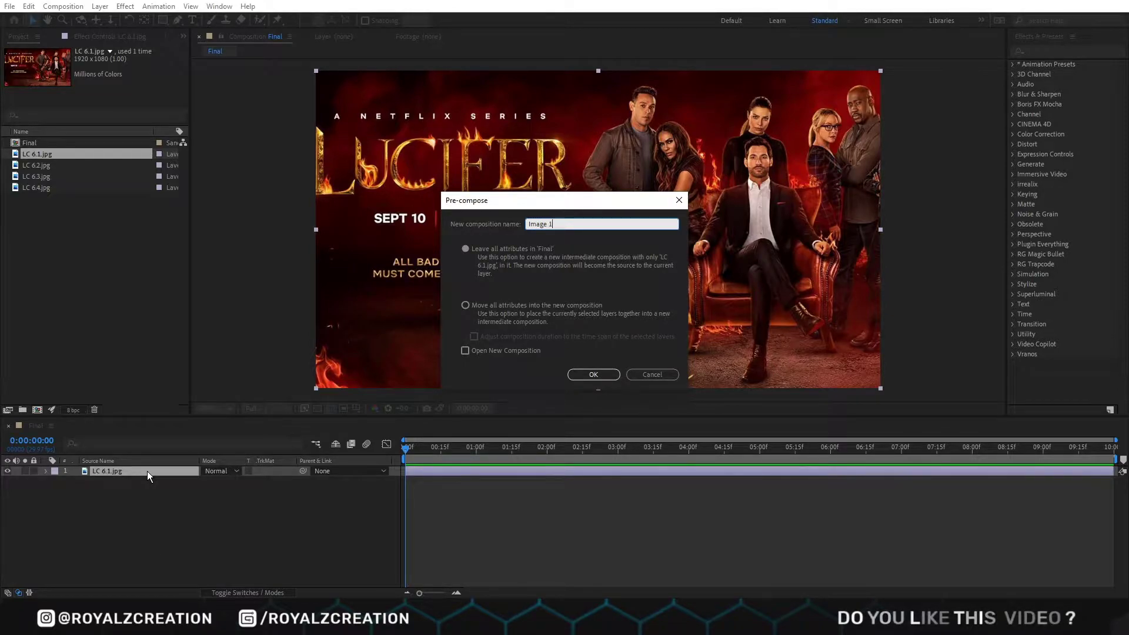
key(ctrl+a)
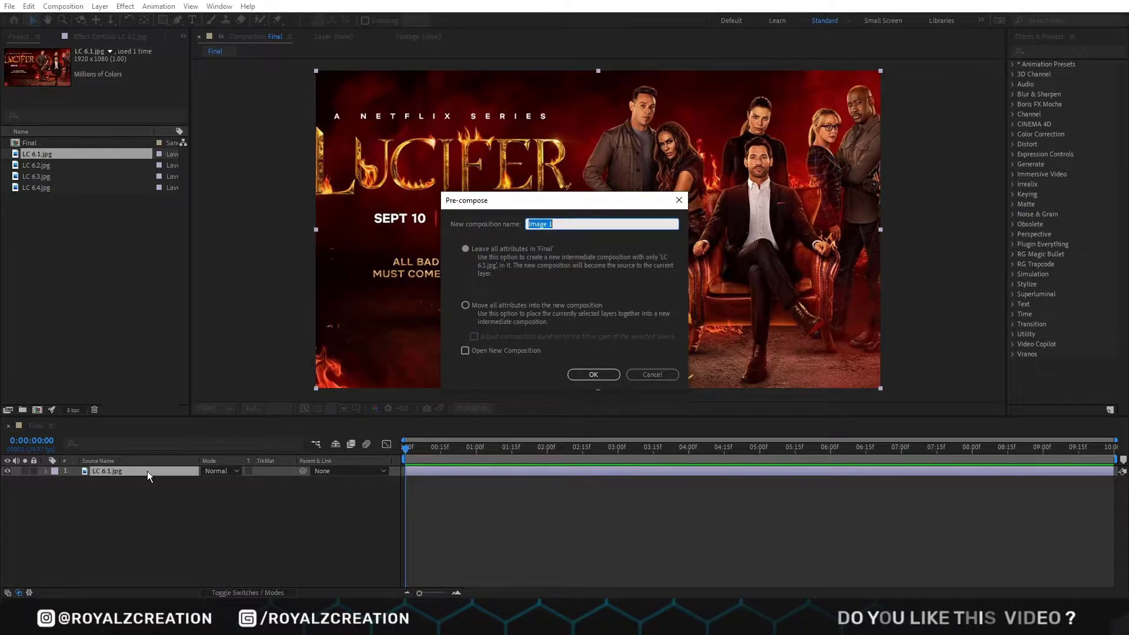
key(Return)
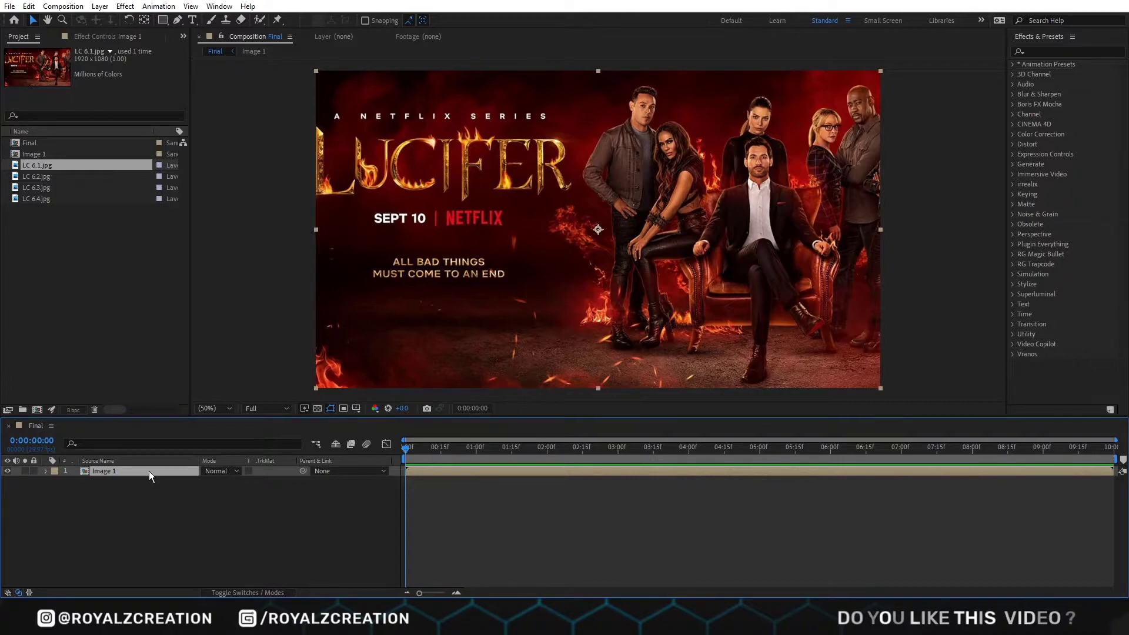
Step: Add LC 6.2.jpg below it and pre-compose it as Image 2
drag(38, 176, 144, 481)
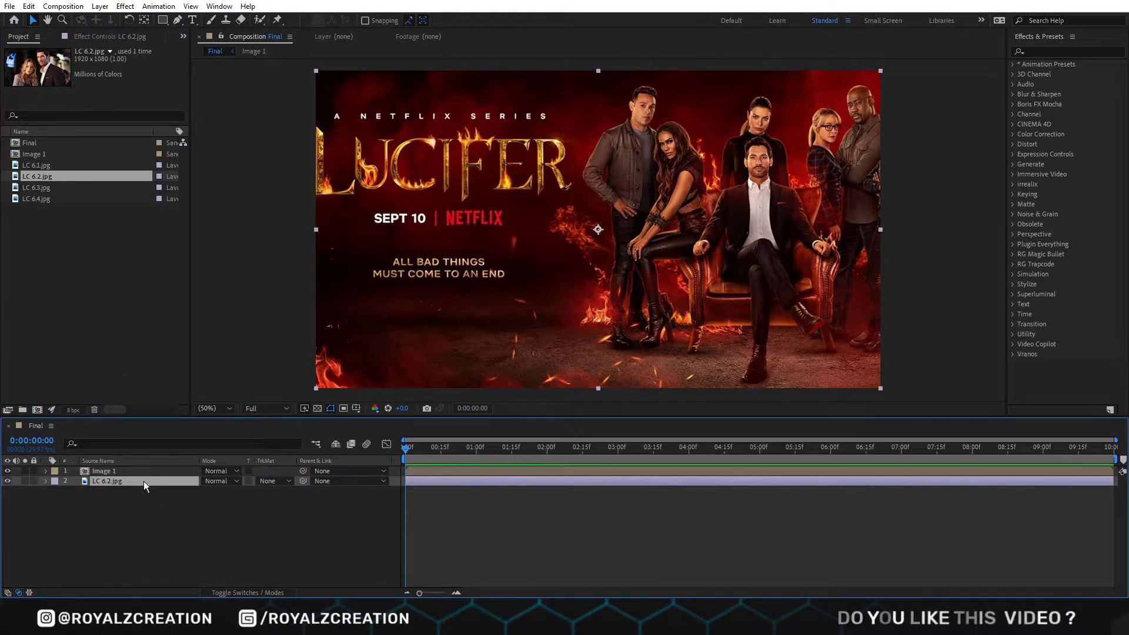
key(ctrl+shift+c)
text(2)
key(Return)
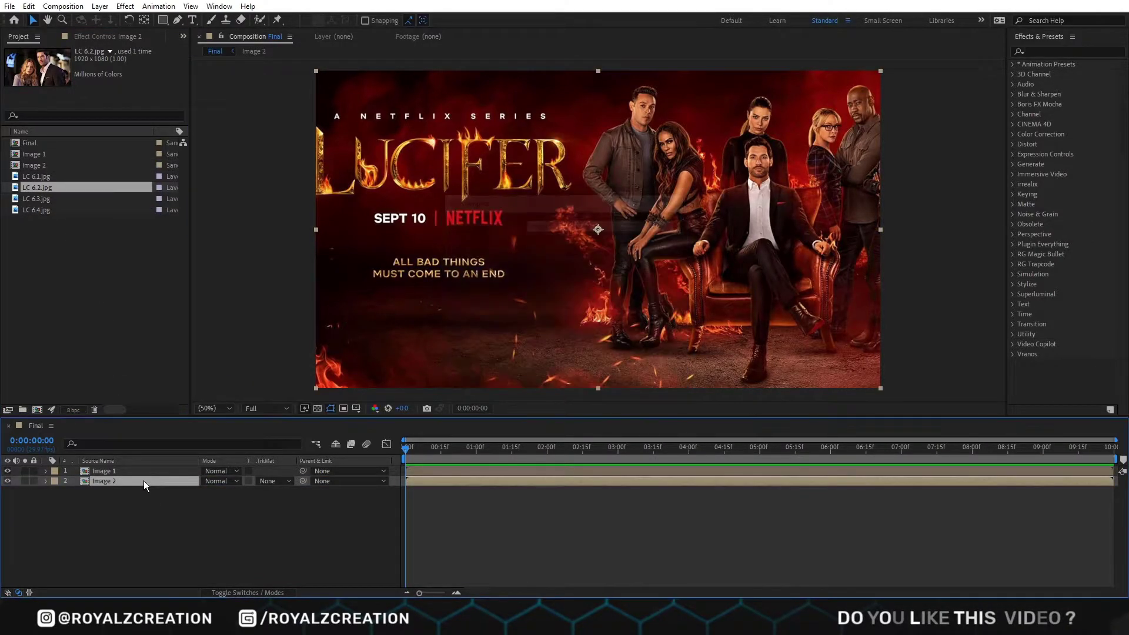
Step: Add LC 6.3.jpg and LC 6.4.jpg, and pre-compose LC 6.3.jpg as Image 3
click(37, 199)
shift+click(61, 210)
drag(62, 212, 139, 517)
click(129, 492)
key(ctrl+shift+c)
key(End)
key(BackSpace)
text(3)
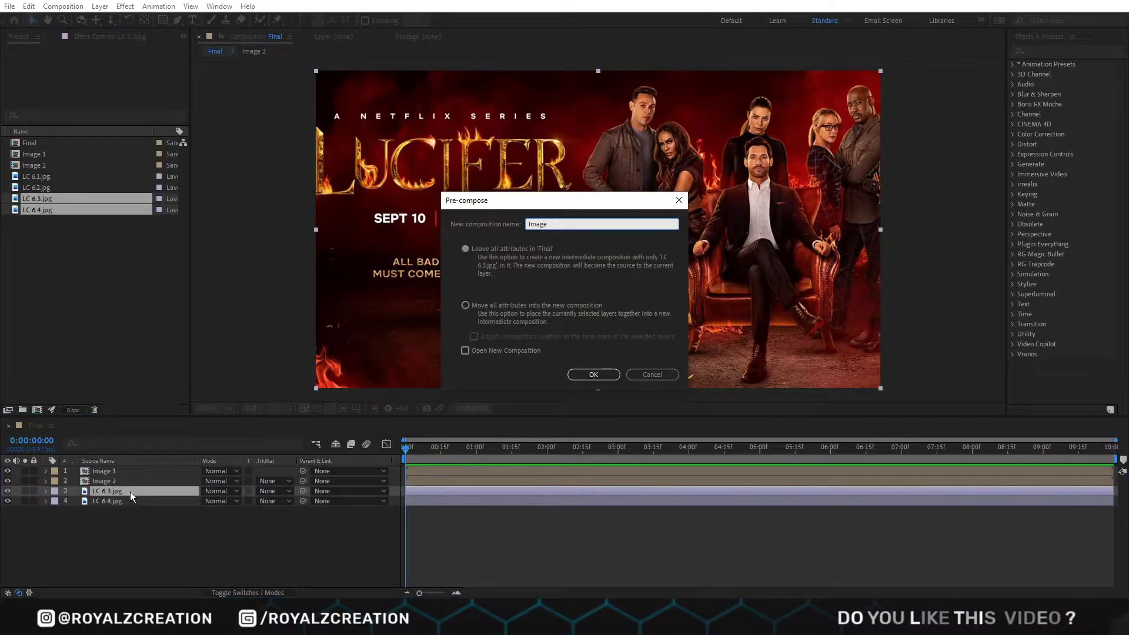
key(Return)
Step: Pre-compose LC 6.4.jpg as Image 4, then select the Image 1 layer
click(131, 502)
key(ctrl+shift+c)
key(ctrl+v)
key(BackSpace)
text(4)
key(Return)
drag(138, 475, 125, 511)
click(136, 522)
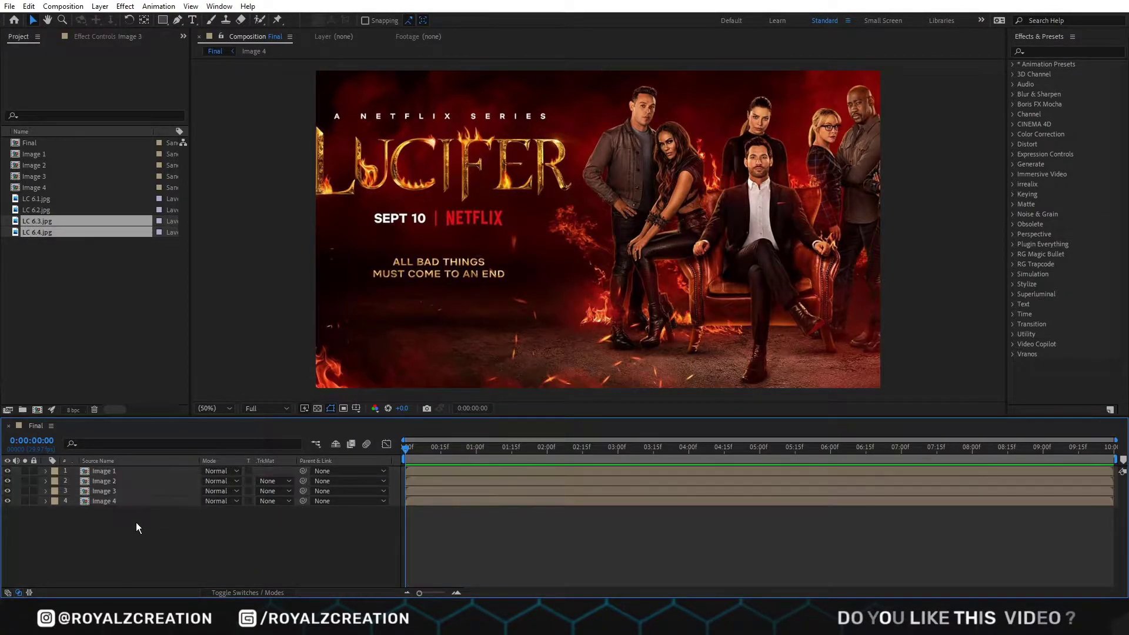
click(133, 472)
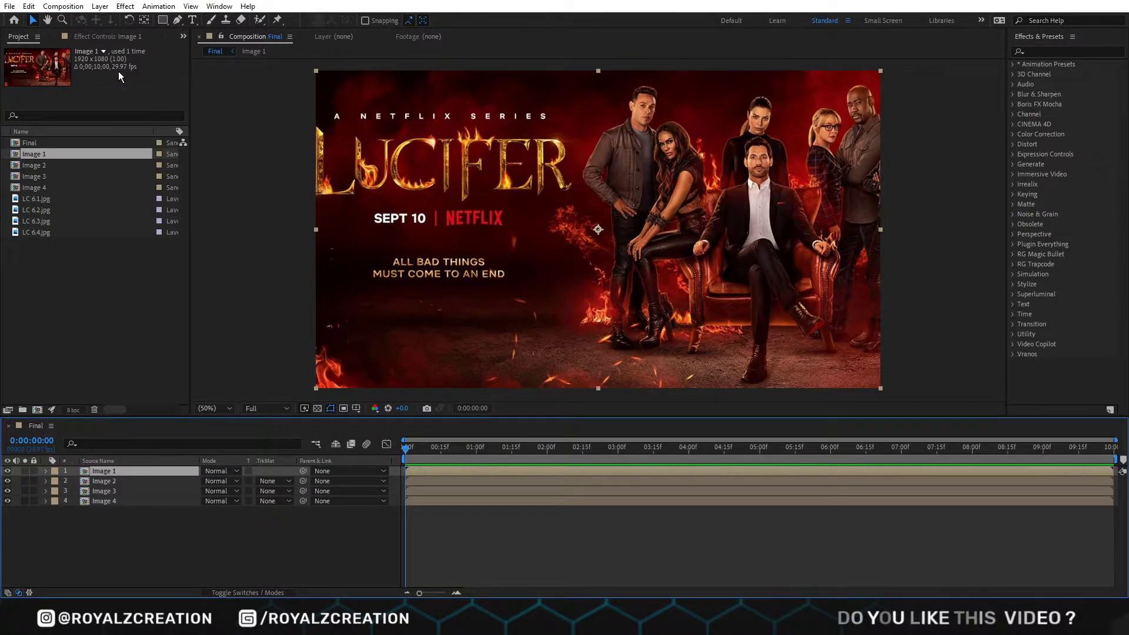
Step: Search Effects & Presets for 'cc pag' and apply CC Page Turn to Image 1
click(113, 35)
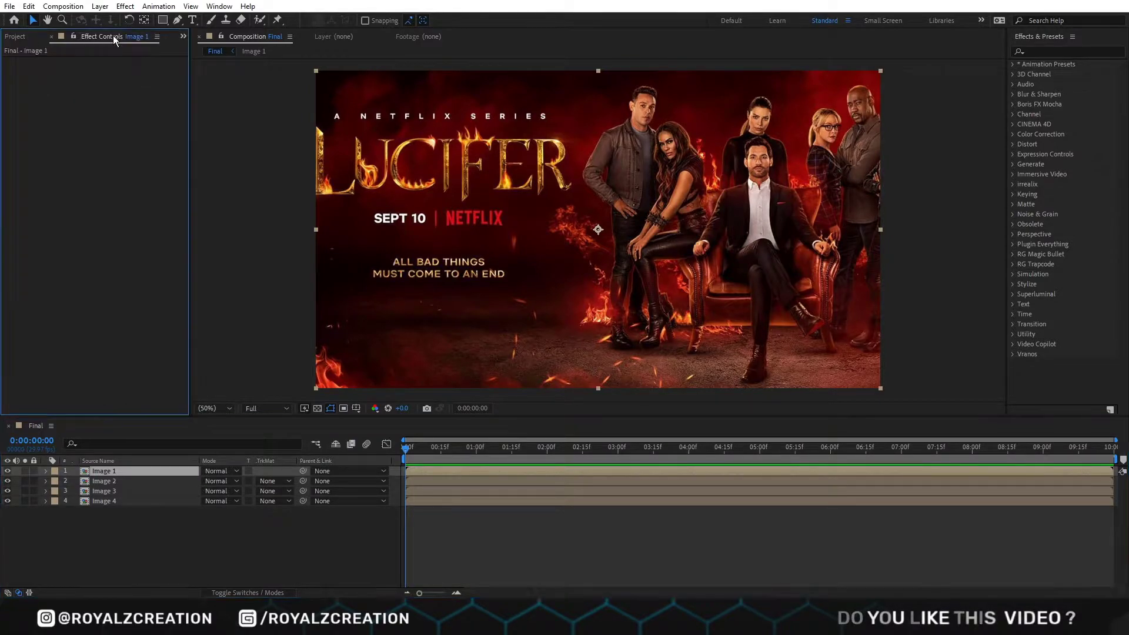
click(1038, 52)
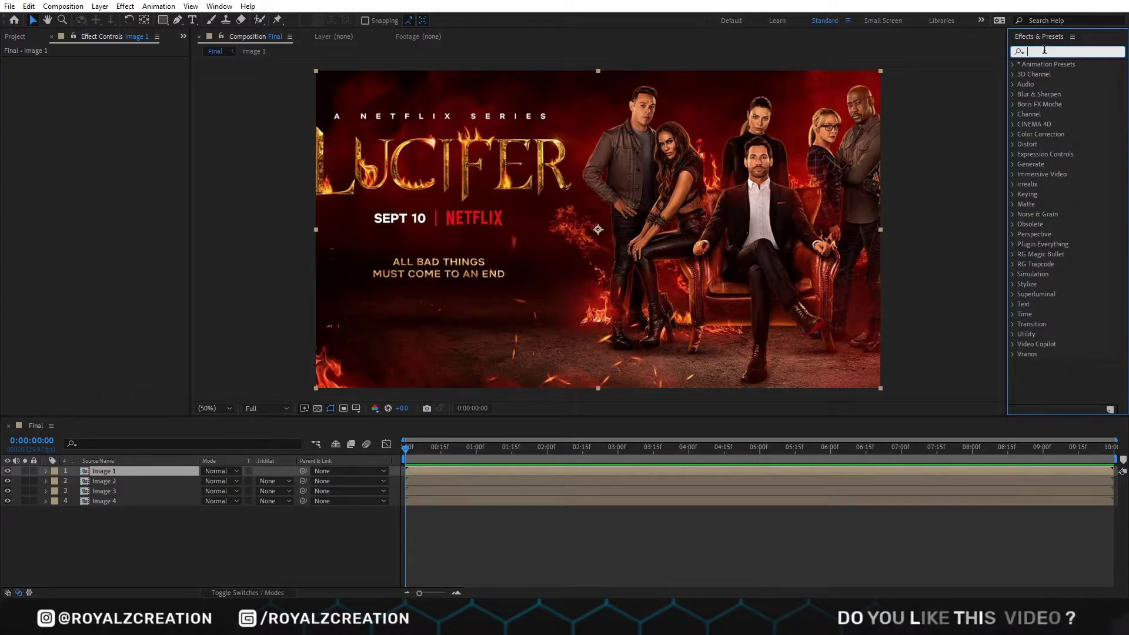
click(218, 6)
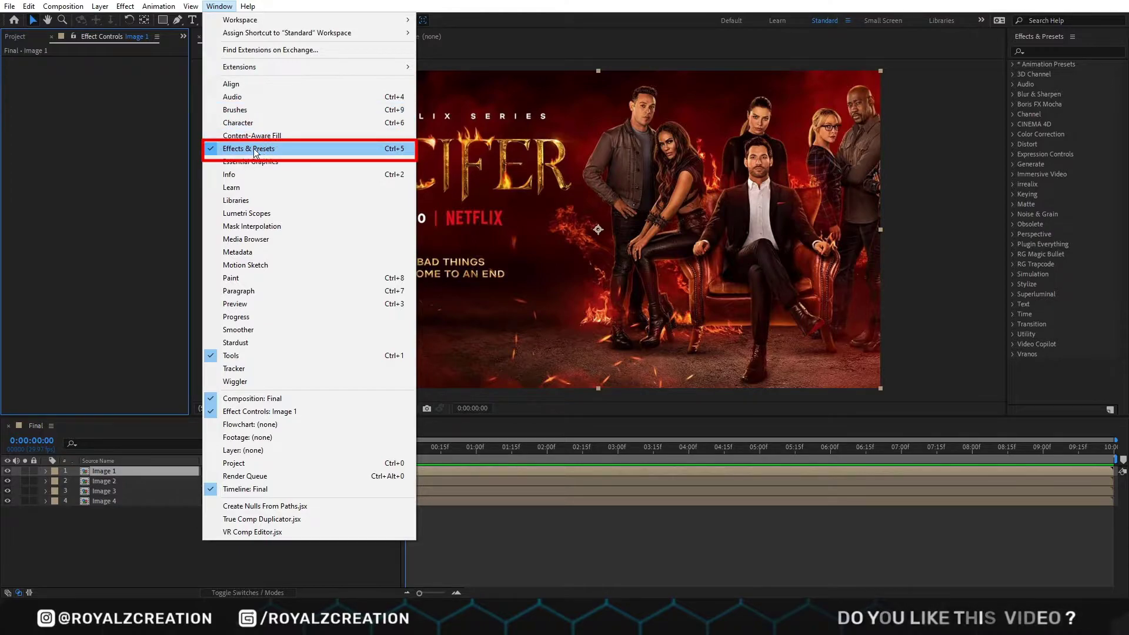
click(346, 154)
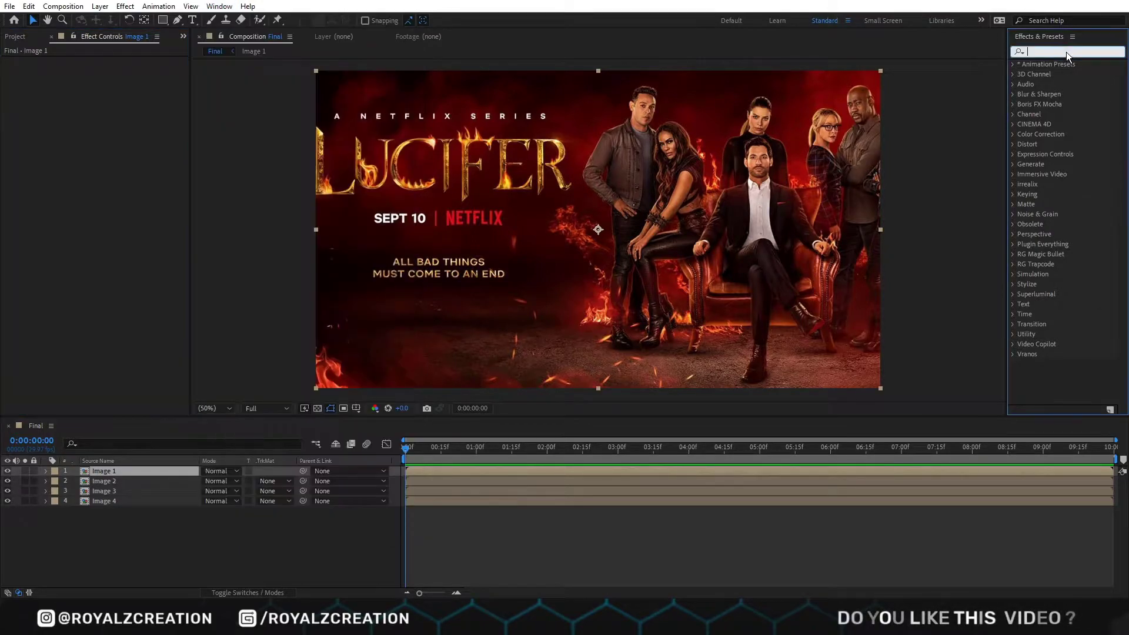
click(1066, 52)
text(cc page)
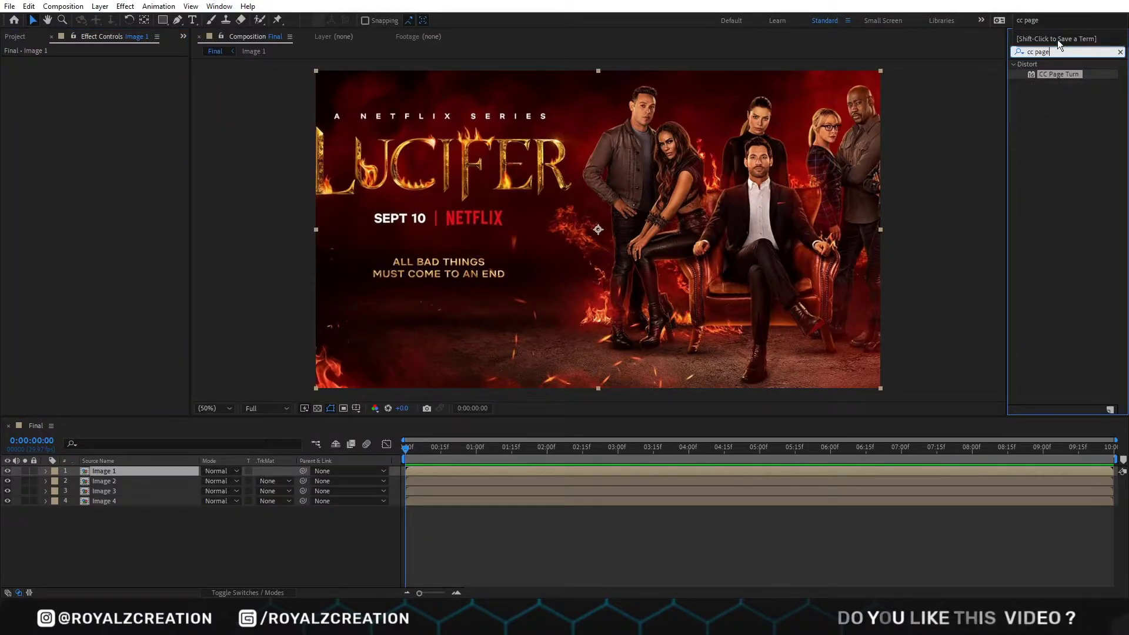
double_click(1060, 74)
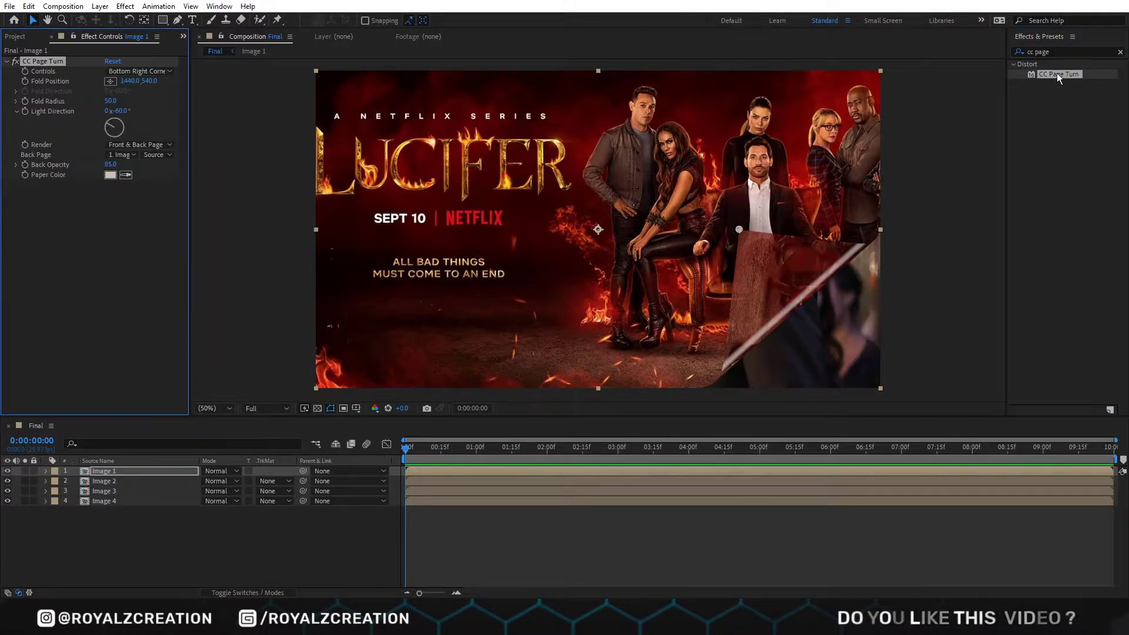
Step: Switch CC Page Turn to Classic UI, reposition the fold, and set Fold Radius to 150
click(157, 73)
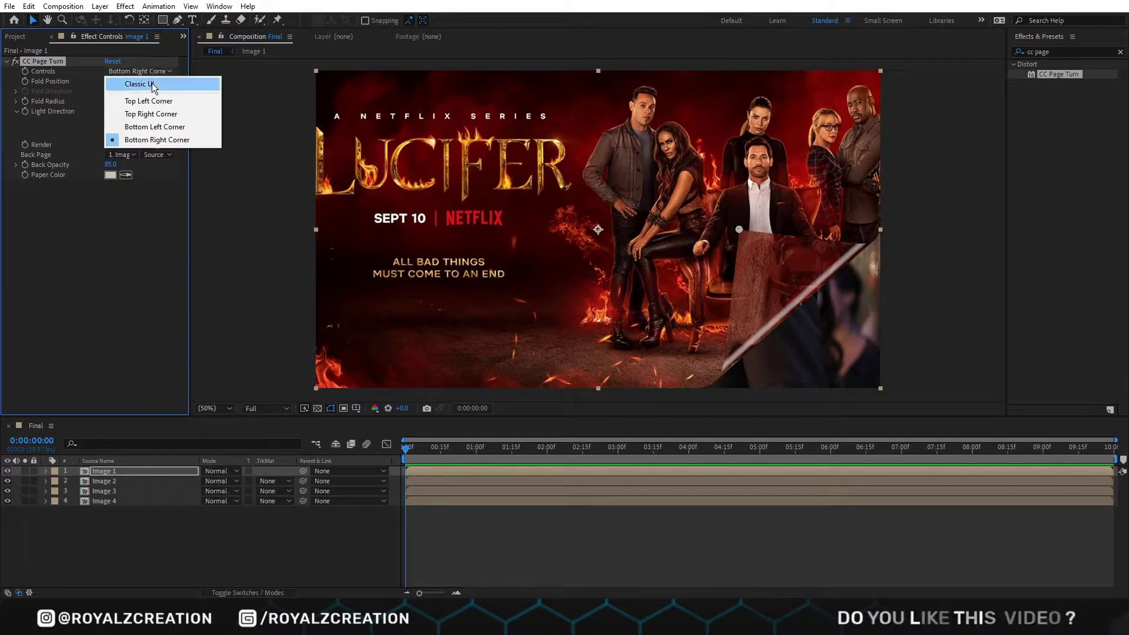
click(153, 84)
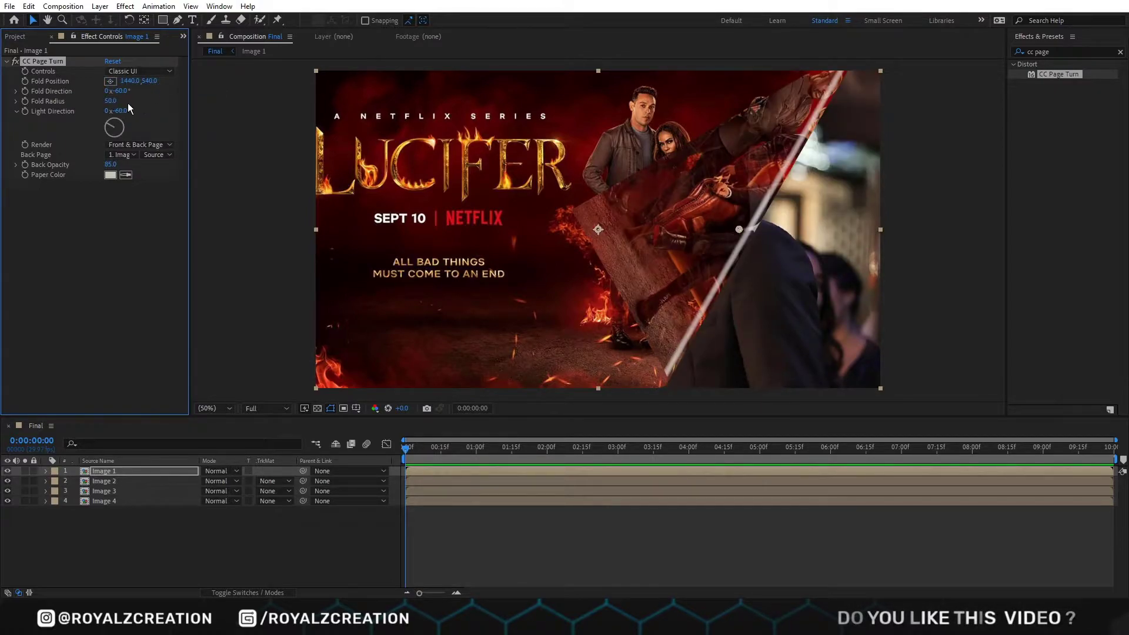
drag(741, 231, 760, 323)
drag(111, 101, 129, 100)
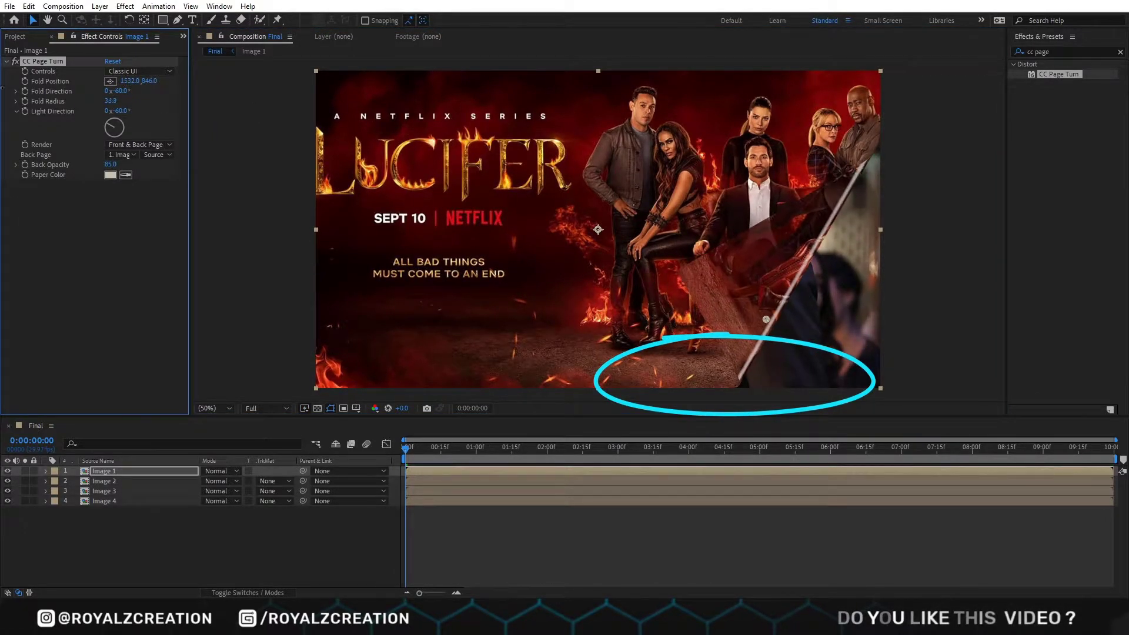
click(113, 101)
text(0)
key(Return)
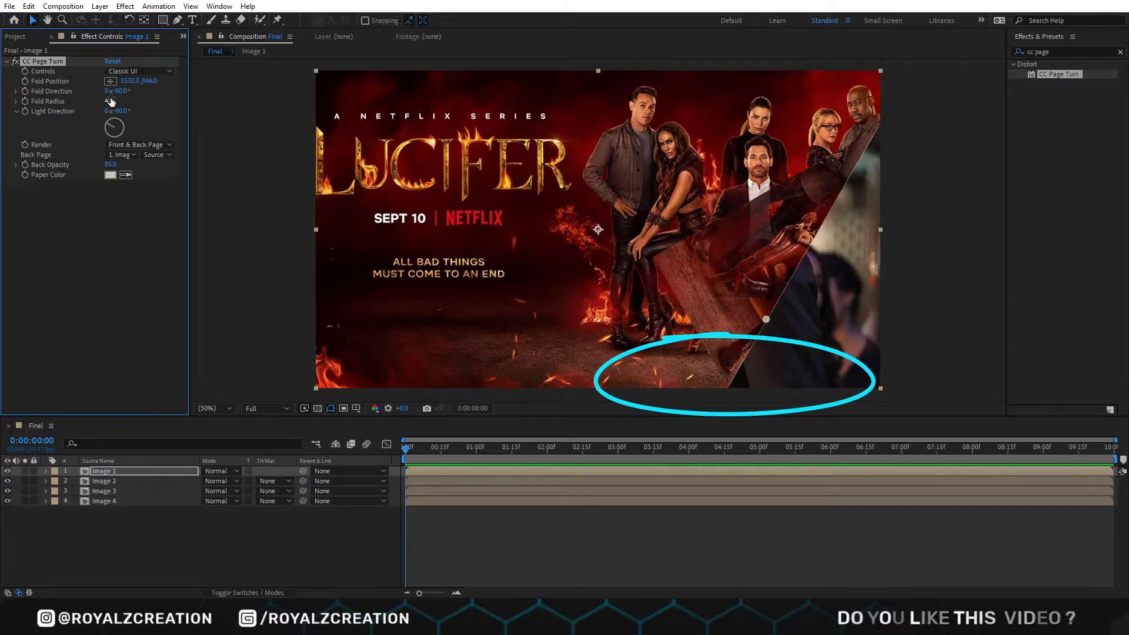
drag(765, 319, 709, 305)
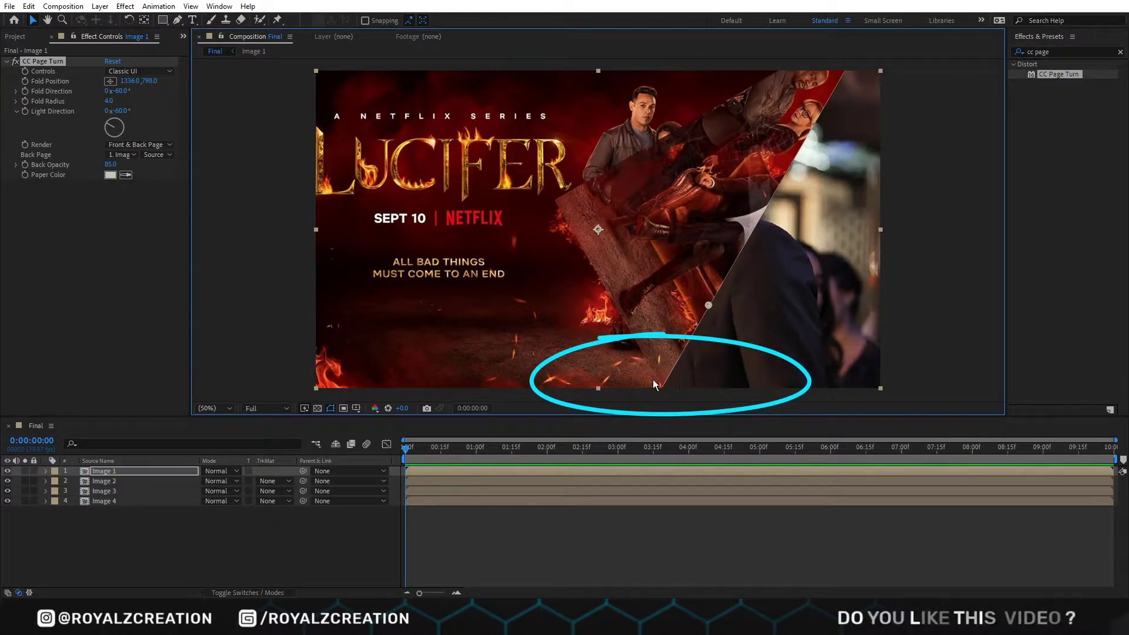
drag(108, 100, 115, 103)
click(114, 101)
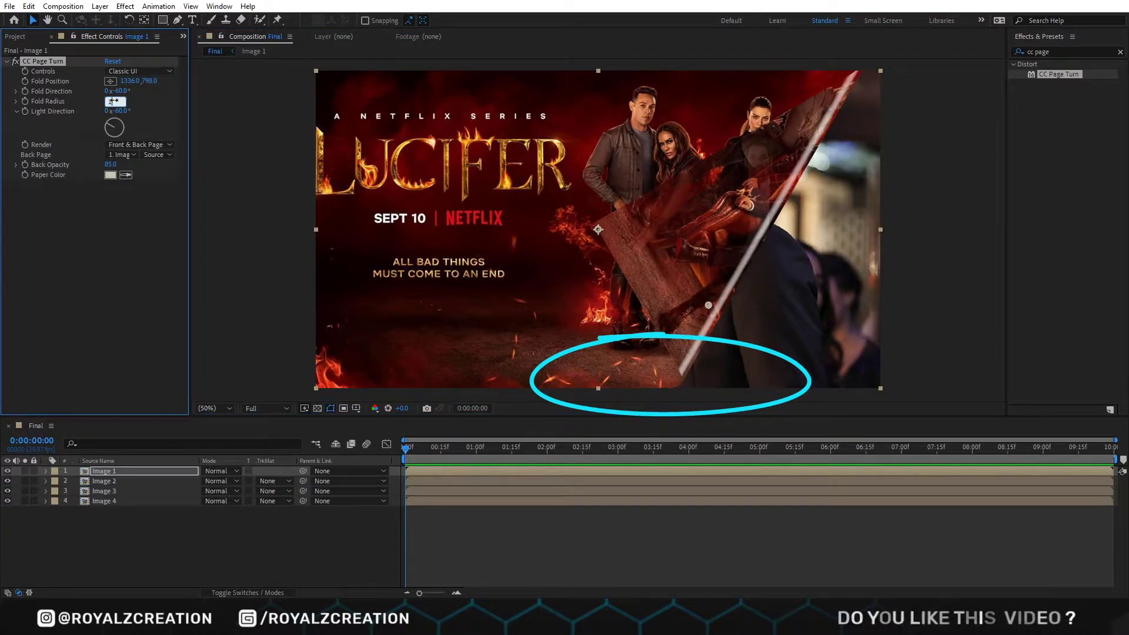
key(Return)
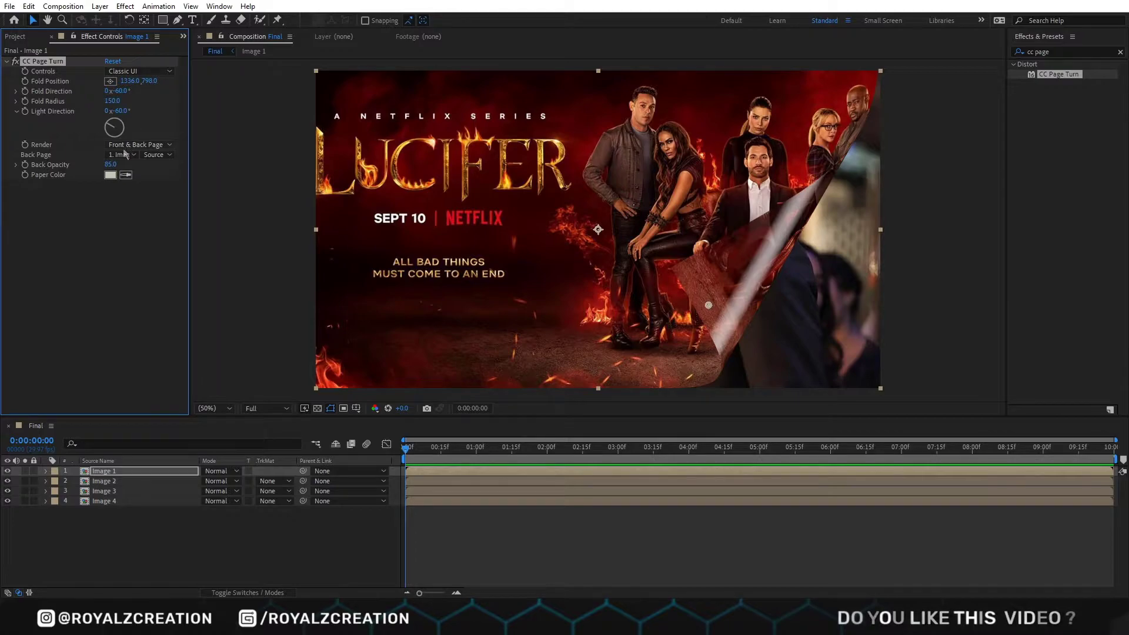
Step: Try Back Page and Front Page render modes, settling on Front & Back Page
click(141, 144)
click(146, 171)
click(141, 145)
click(144, 182)
click(146, 145)
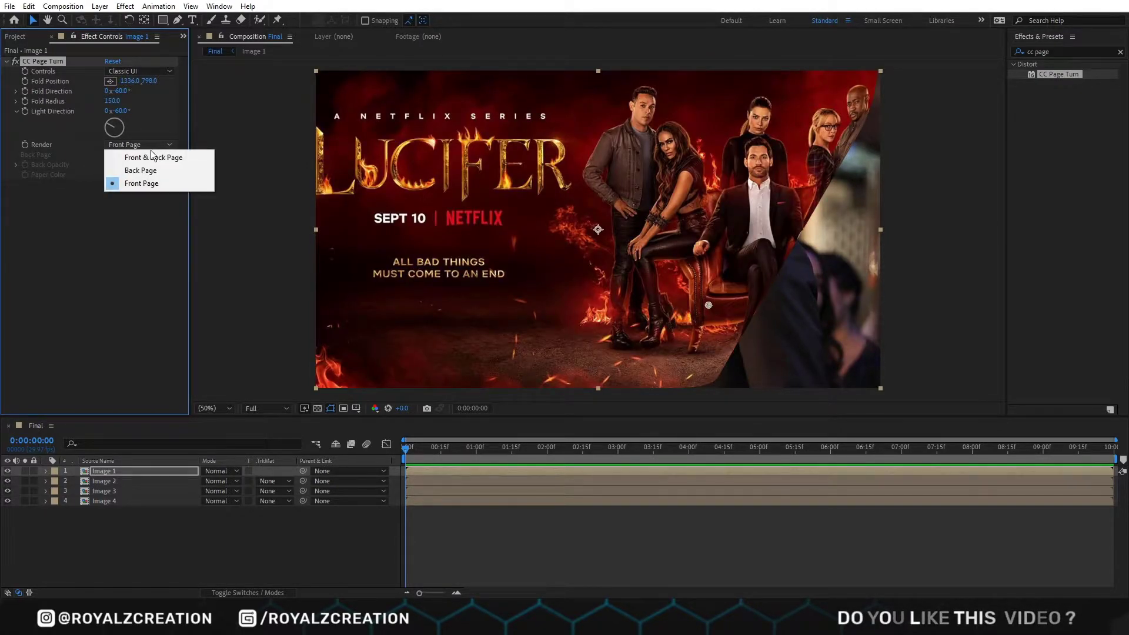
click(144, 156)
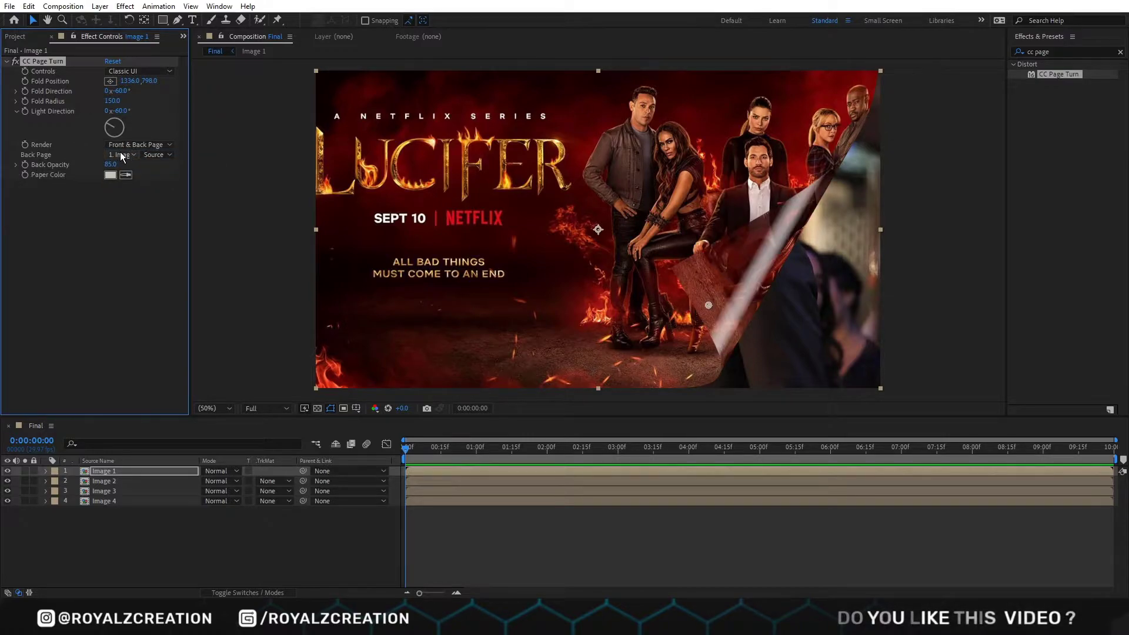
click(121, 155)
Step: Move the fold toward the middle, try Image 2 and Image 3 as back page, then set None
click(735, 288)
drag(709, 305, 589, 334)
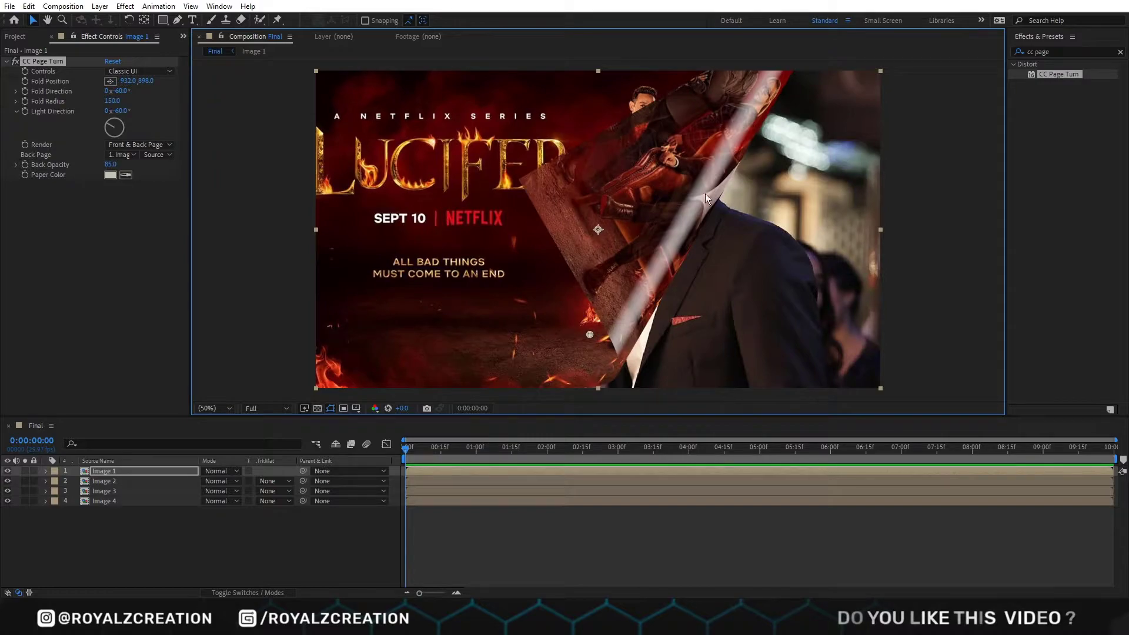
click(116, 155)
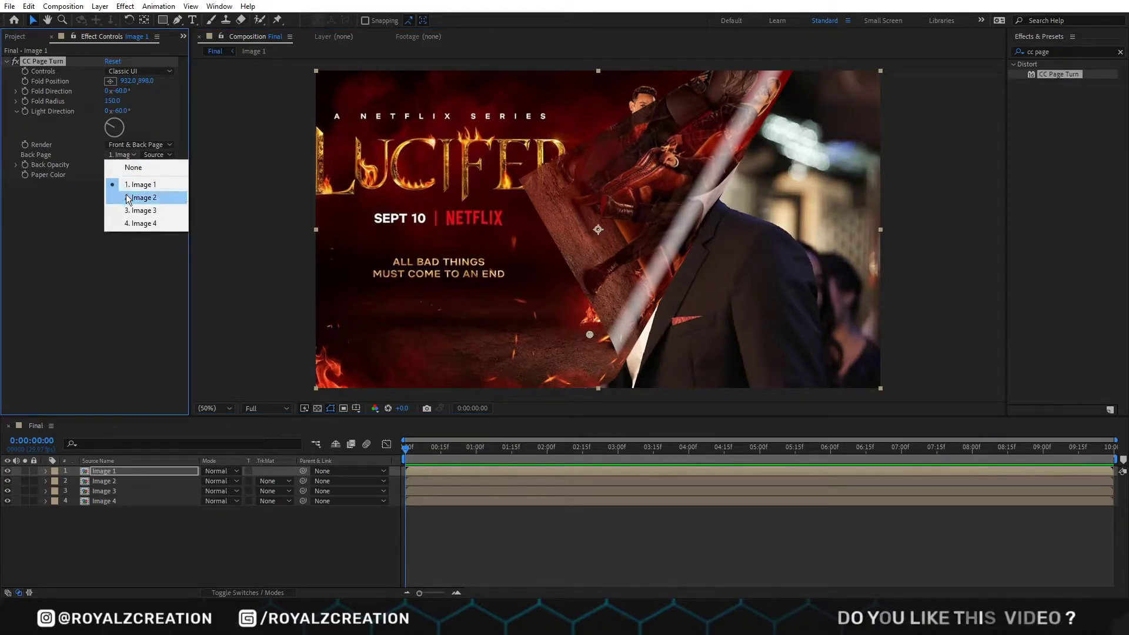
click(128, 198)
click(122, 154)
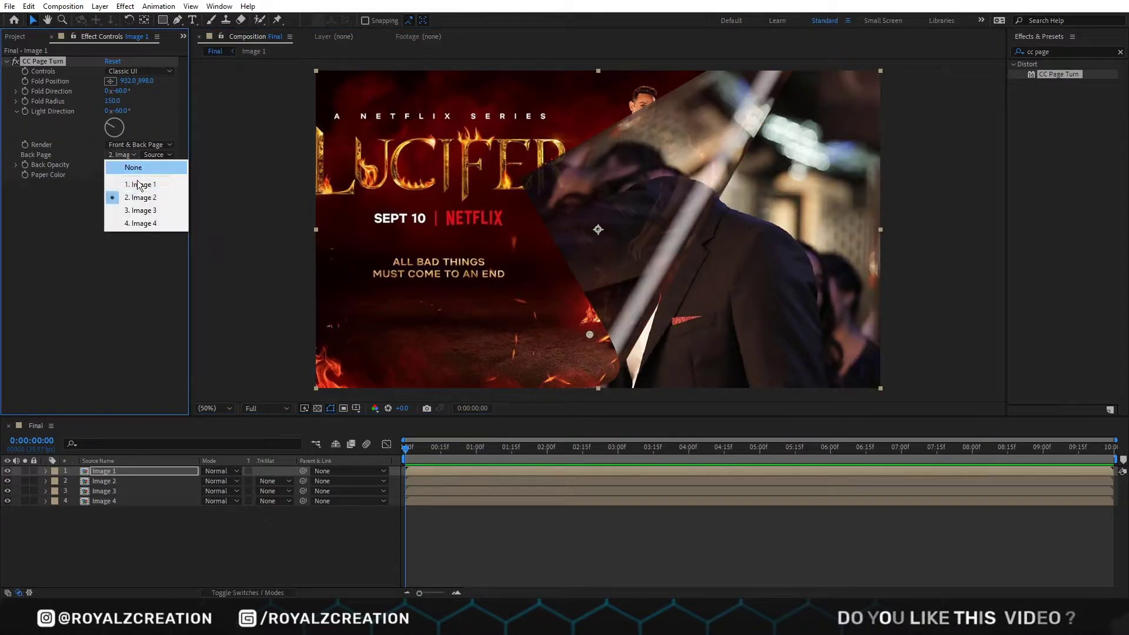
click(129, 212)
click(121, 154)
click(125, 167)
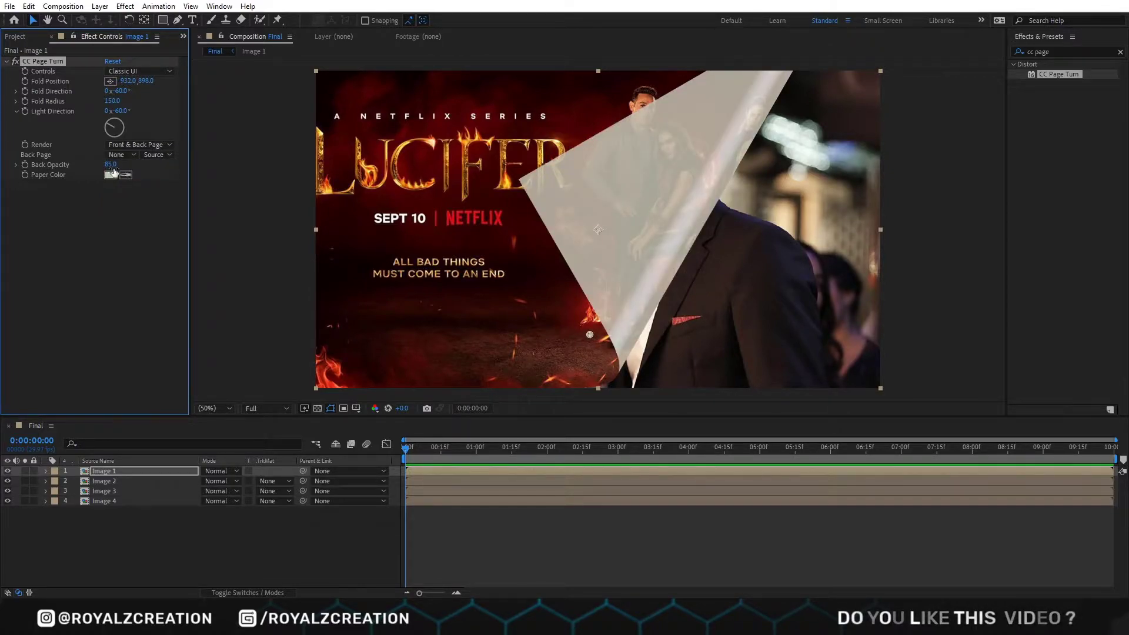
Step: Set the Paper Color to near-black #111111
click(109, 175)
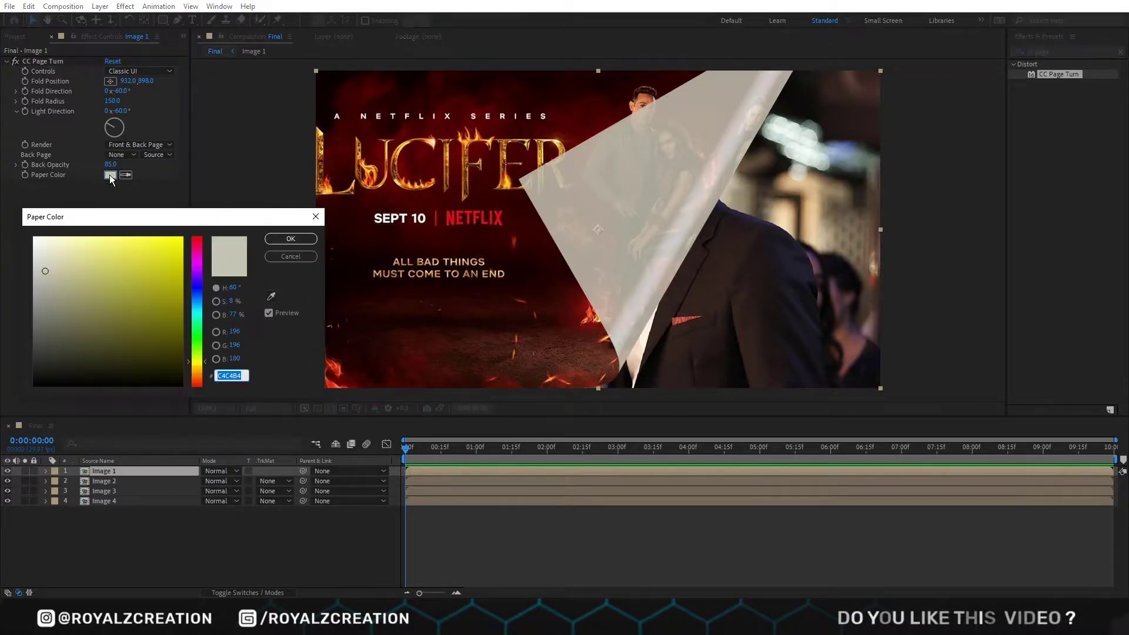
click(195, 374)
click(92, 368)
click(238, 376)
text(111111)
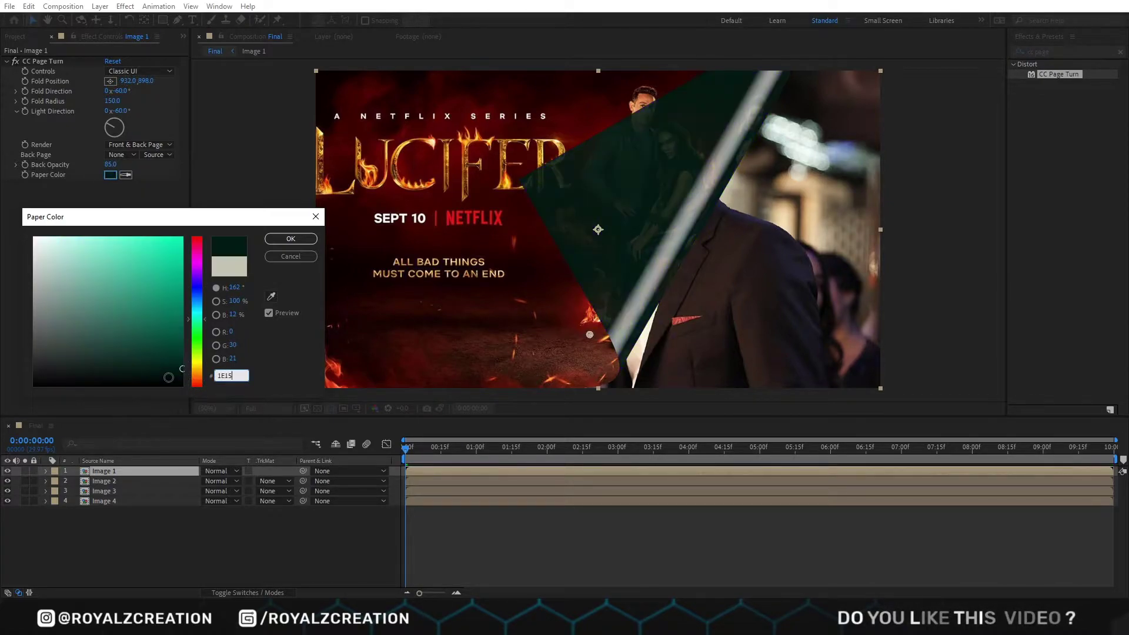
key(Return)
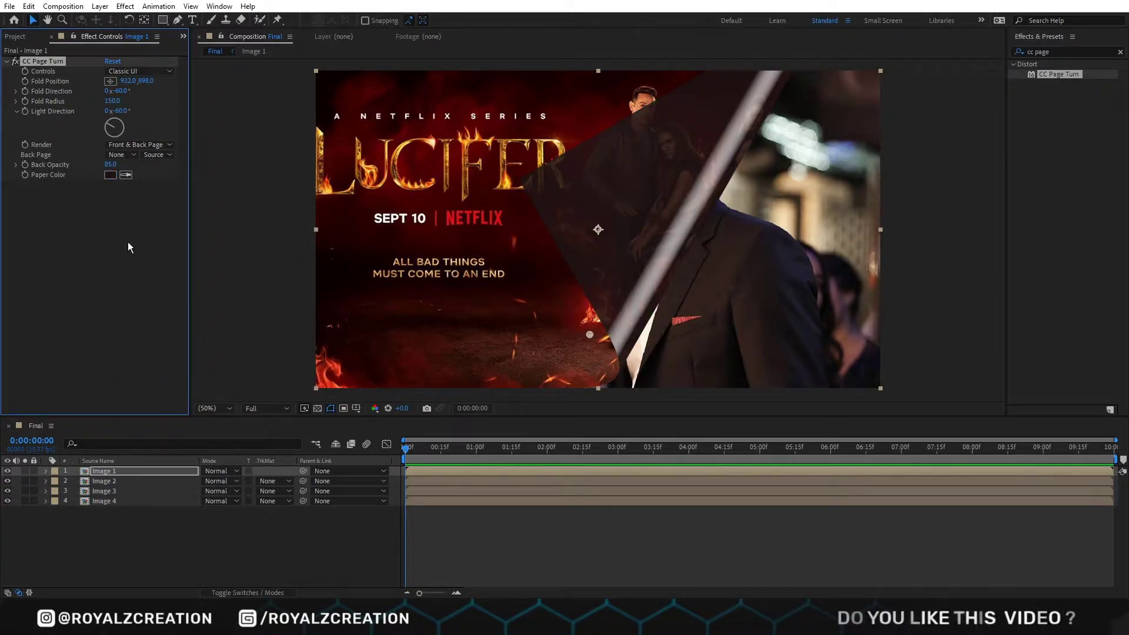
Step: Set Back Opacity 100, Light Direction 5°, fold at 2014, 1102, and key Fold Position
drag(109, 167, 210, 177)
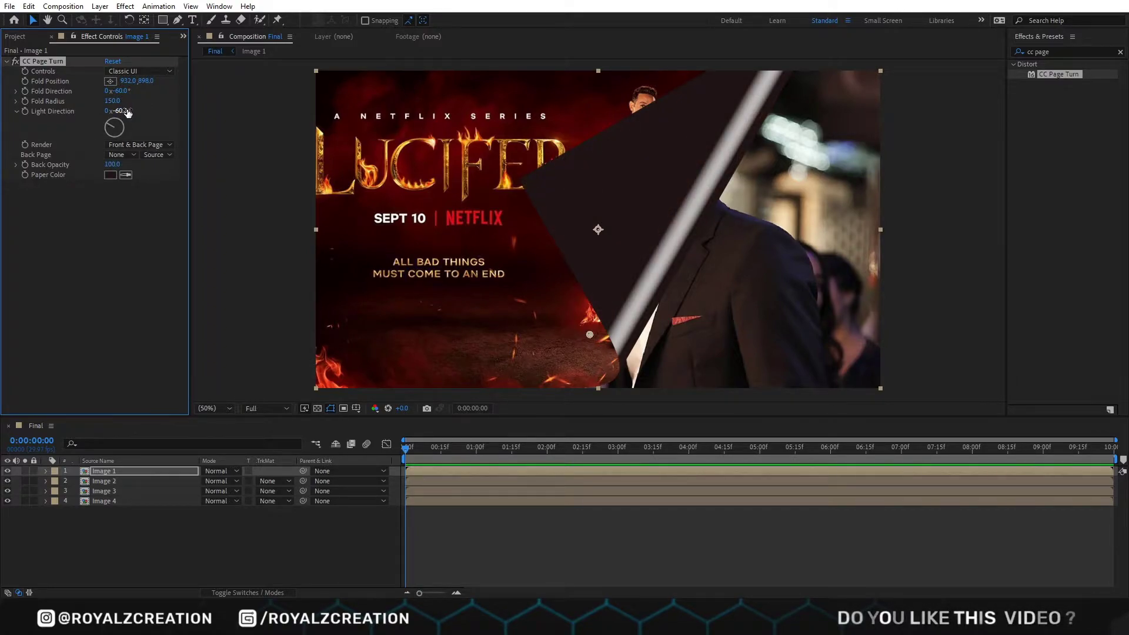
mouse_move(121, 110)
mouse_down()
mouse_move(179, 111)
mouse_move(87, 110)
mouse_up()
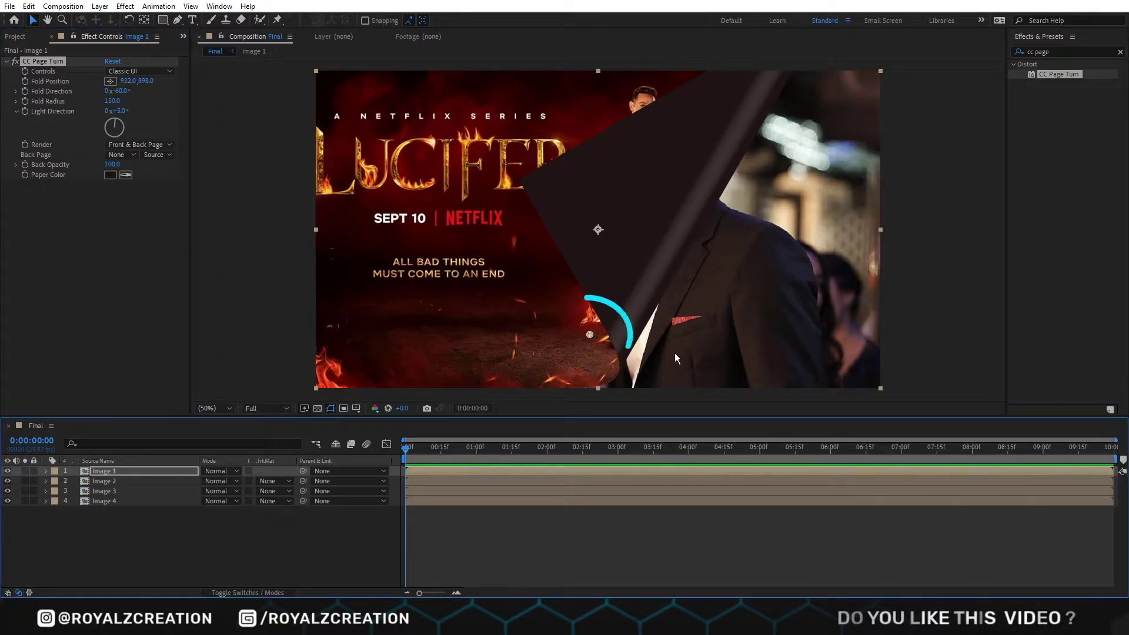
drag(590, 334, 914, 392)
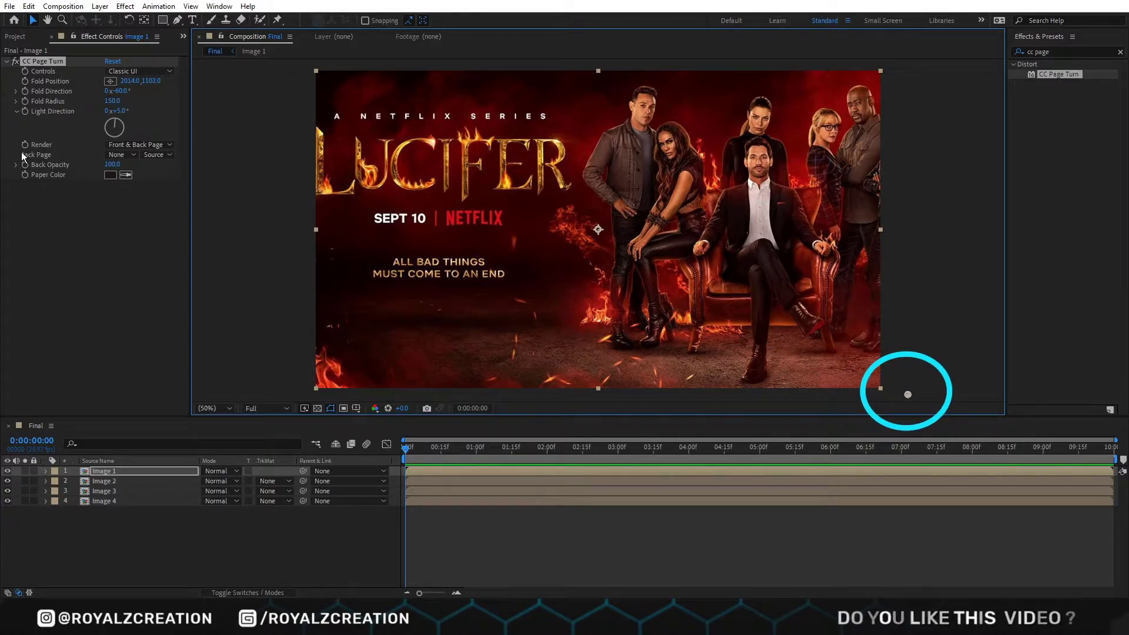
click(25, 83)
key(comma)
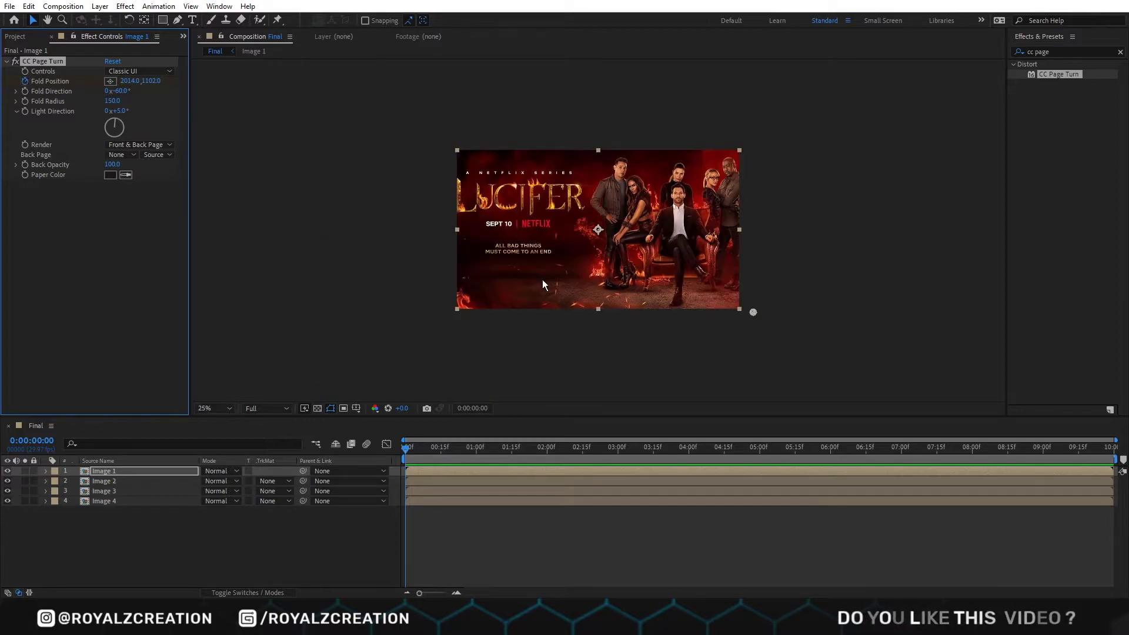
Step: At 1:15, drag the fold point to -202, -90 to turn the page fully
click(753, 310)
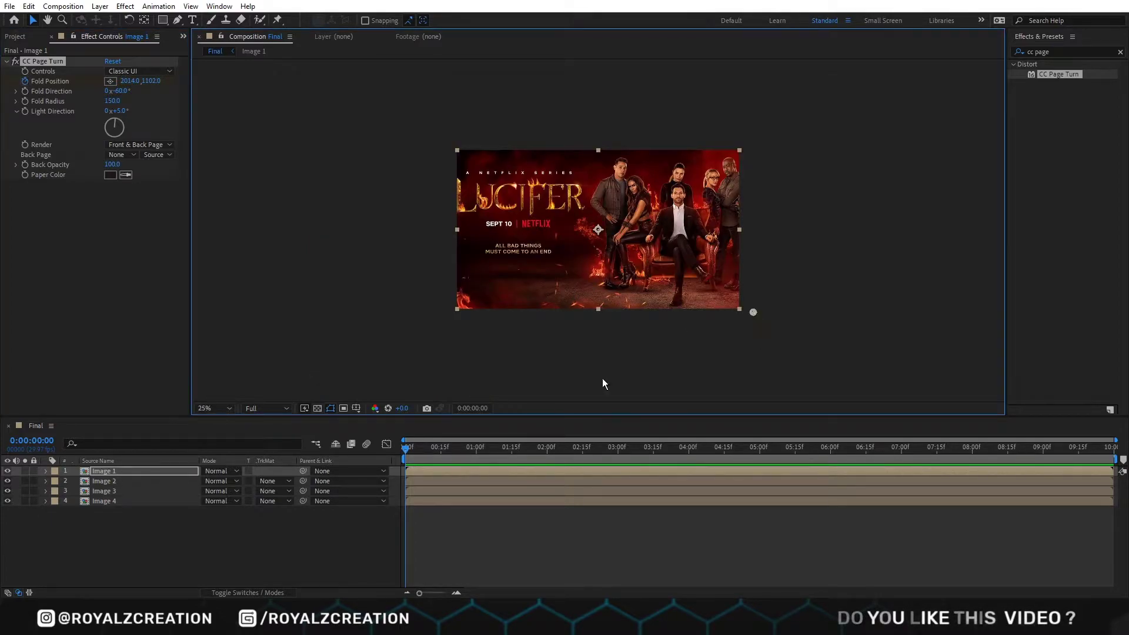
click(409, 453)
drag(410, 453, 515, 472)
key(u)
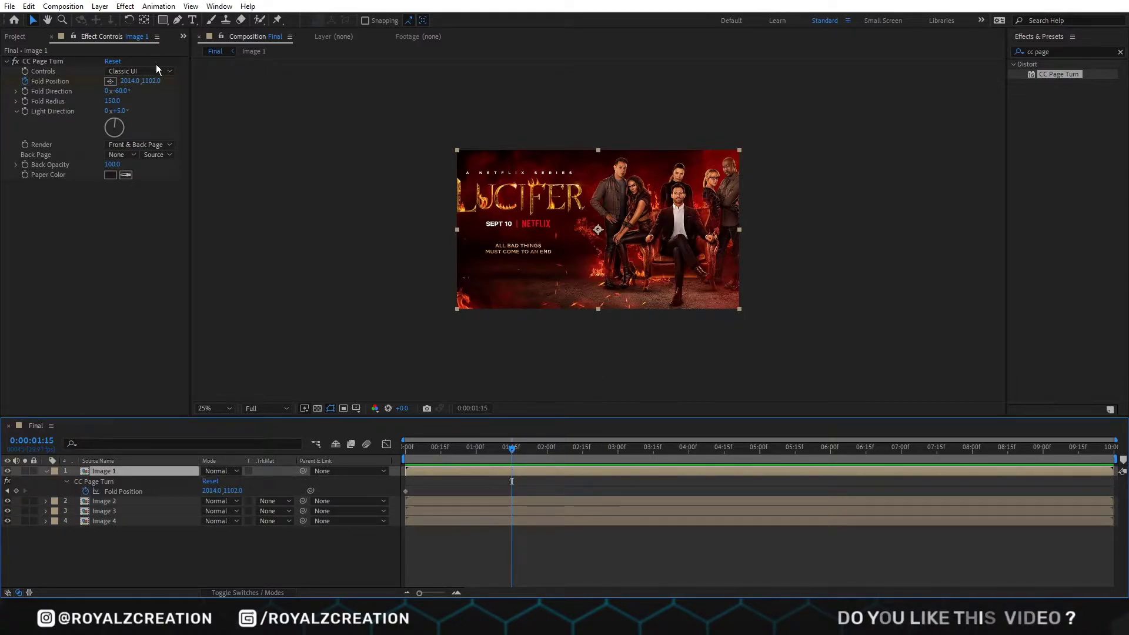
click(68, 63)
drag(753, 313, 427, 136)
Step: Preview the page turn from the start and scrub through it
drag(511, 449, 374, 442)
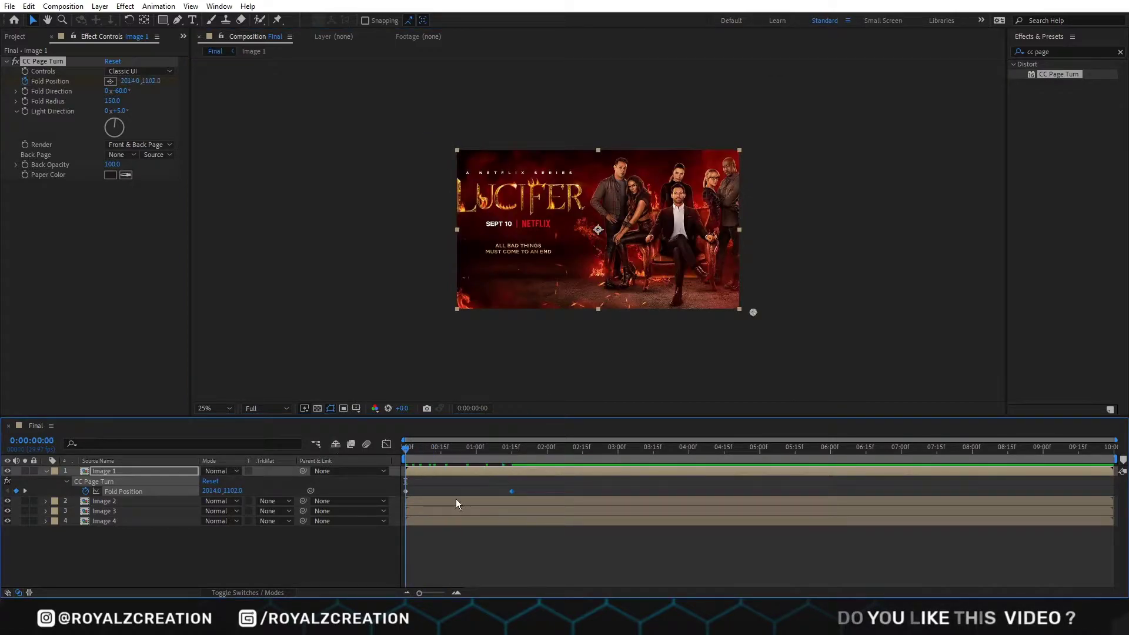
key(space)
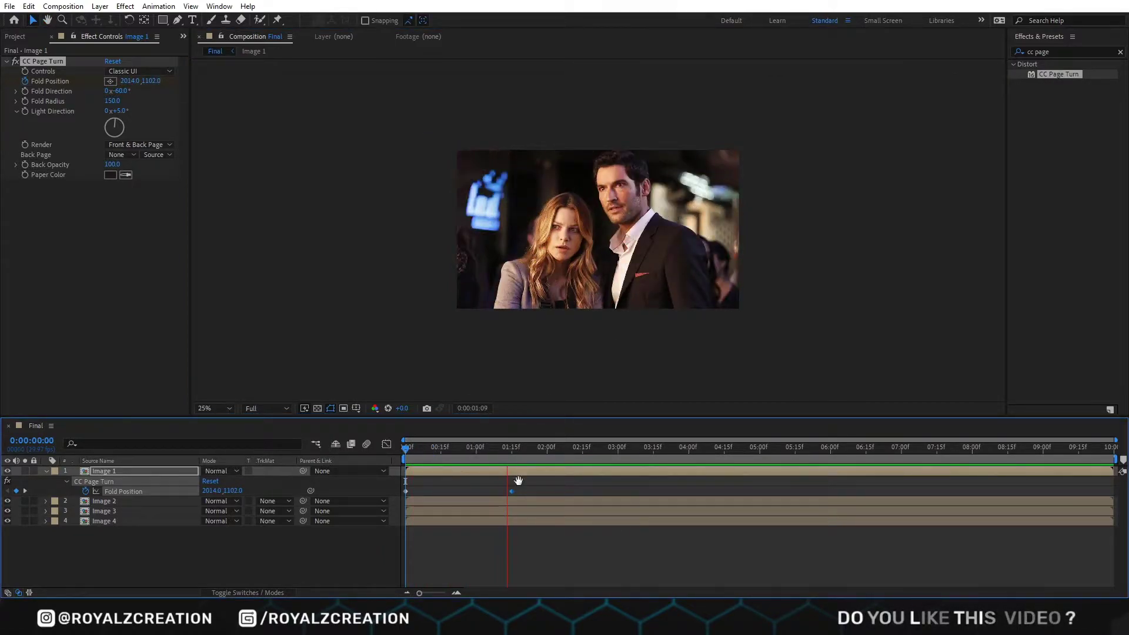
click(495, 450)
drag(489, 453, 351, 466)
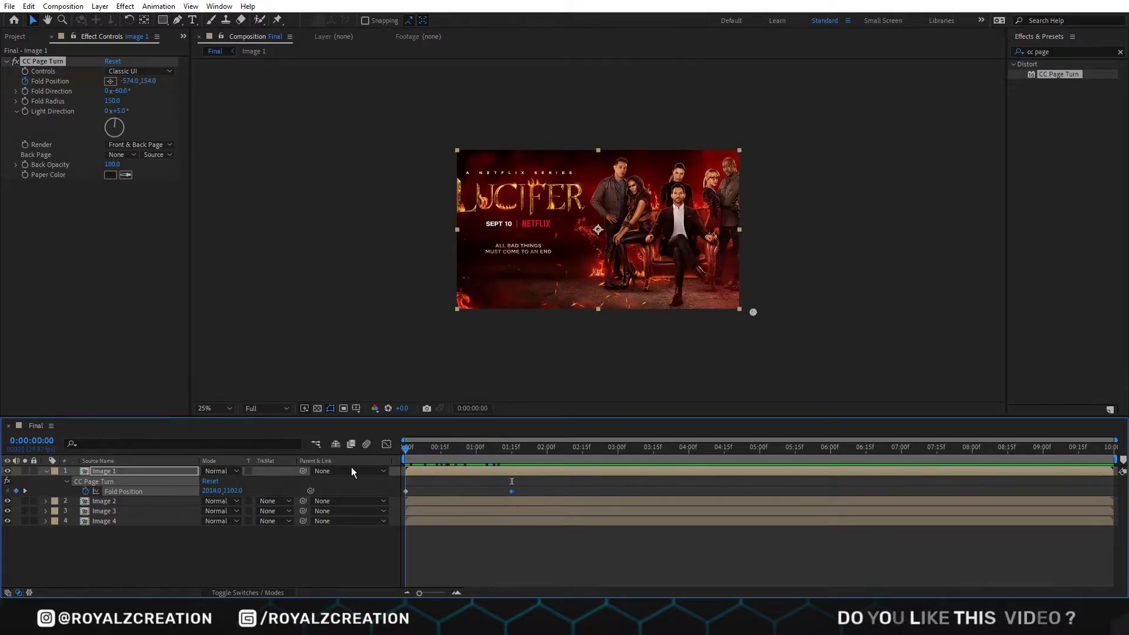
Step: Apply Easy Ease to both Fold Position keyframes and preview the eased turn
right_click(406, 491)
mouse_move(473, 484)
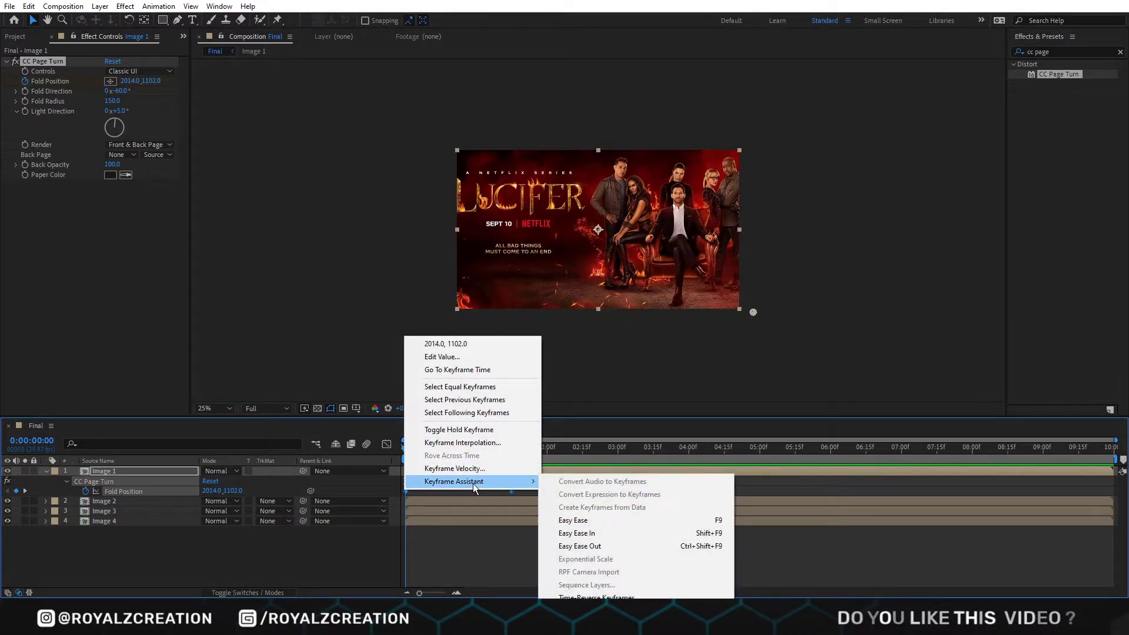
click(643, 520)
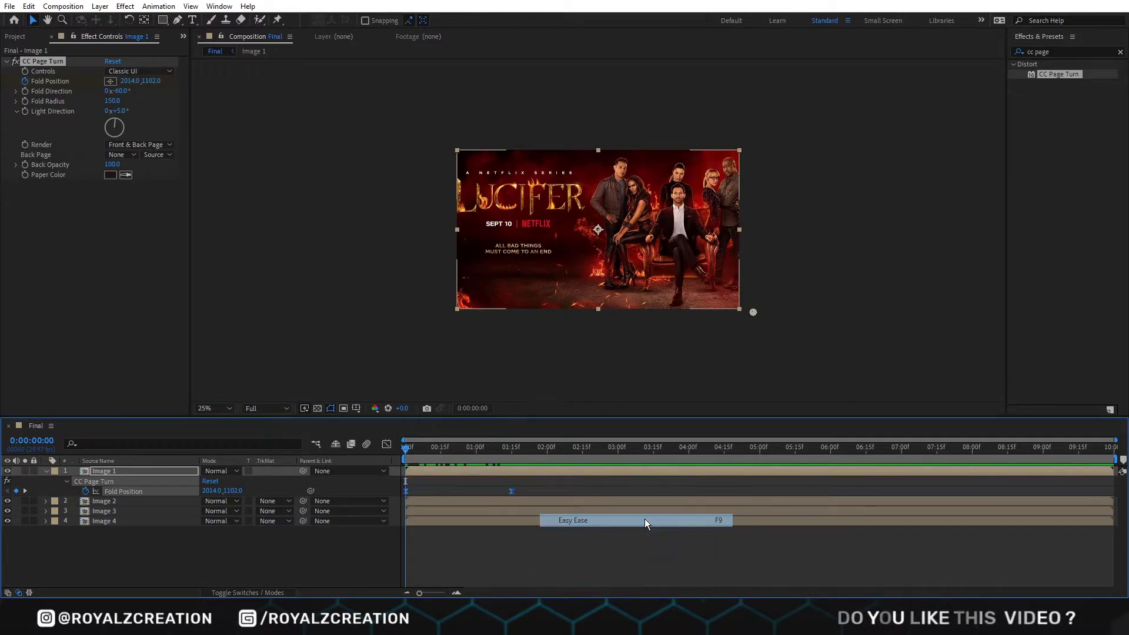
key(space)
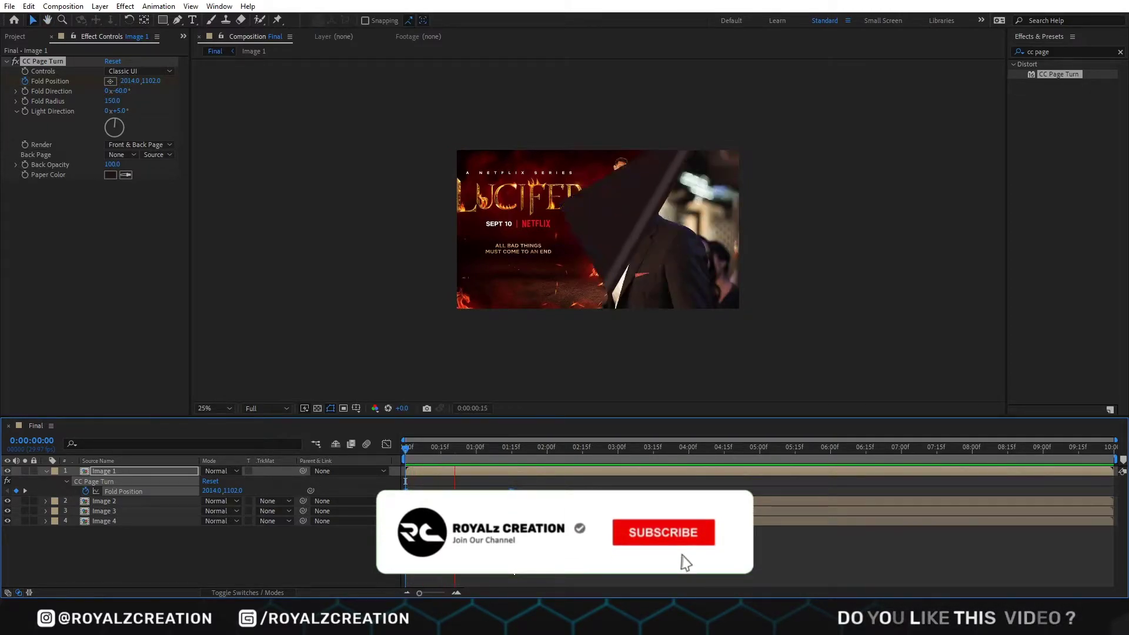
key(period)
key(space)
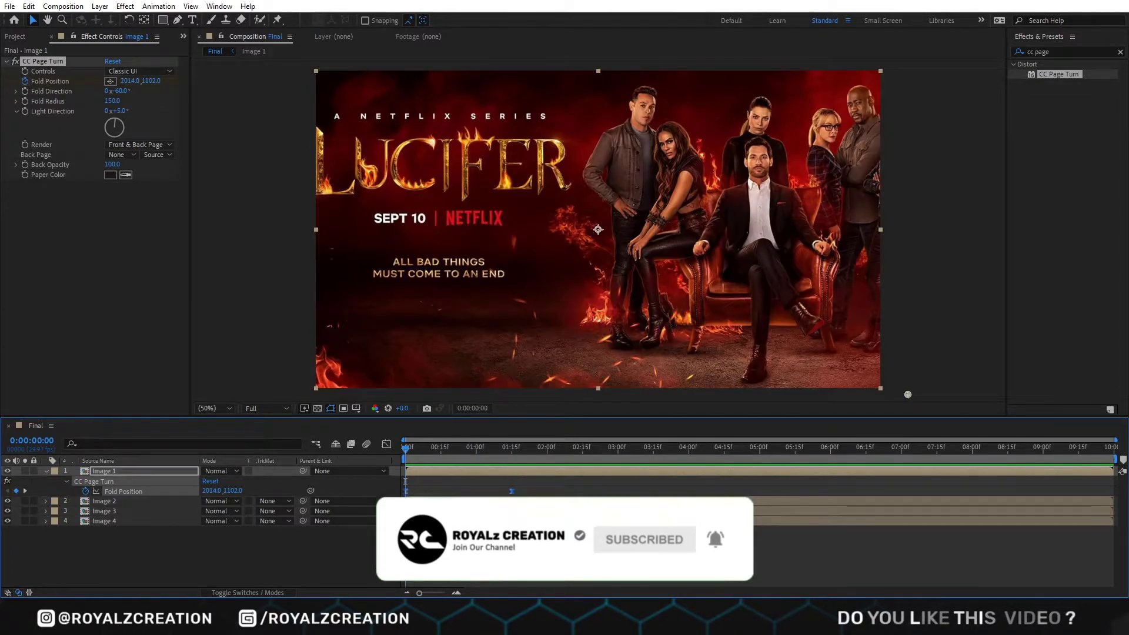
click(495, 558)
key(space)
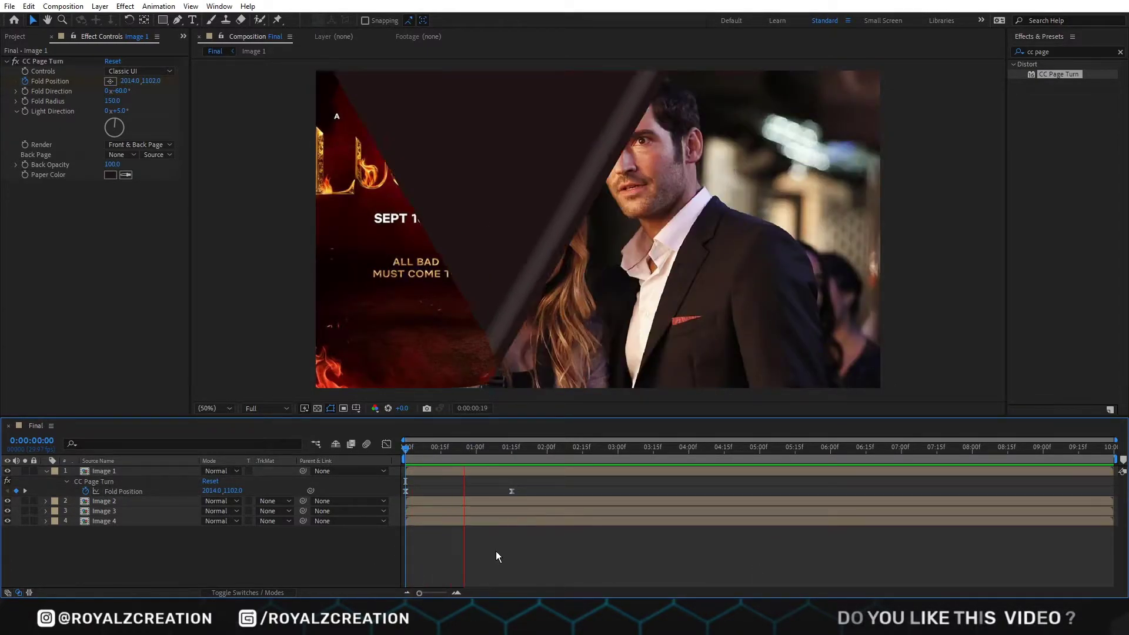
drag(506, 446, 454, 447)
Step: Search Effects & Presets for 'drop shadow'
click(1016, 52)
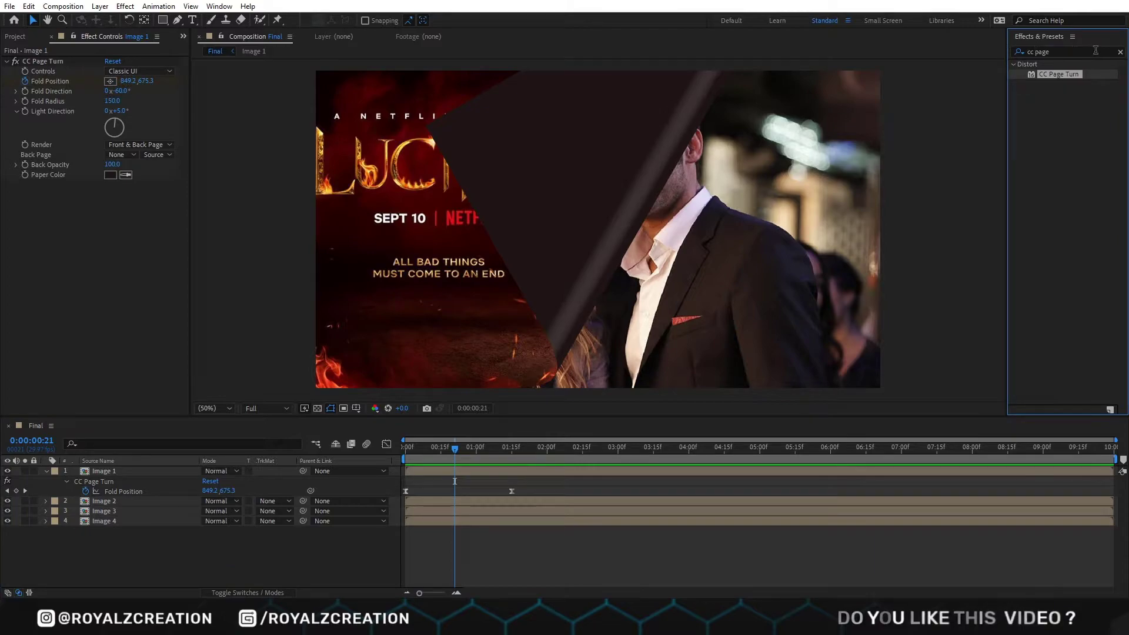
click(1095, 50)
text(drop shadow)
Step: Apply Drop Shadow to Image 1 with Distance 20 and Softness 45, and enable it
drag(1078, 75, 642, 471)
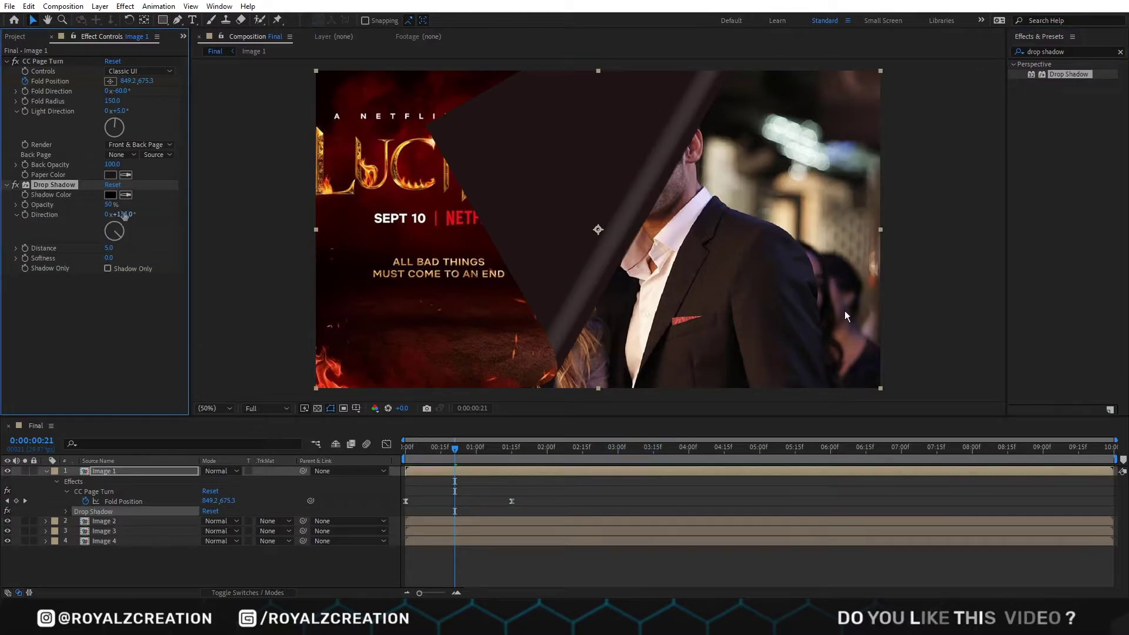
click(108, 250)
text(20)
key(Return)
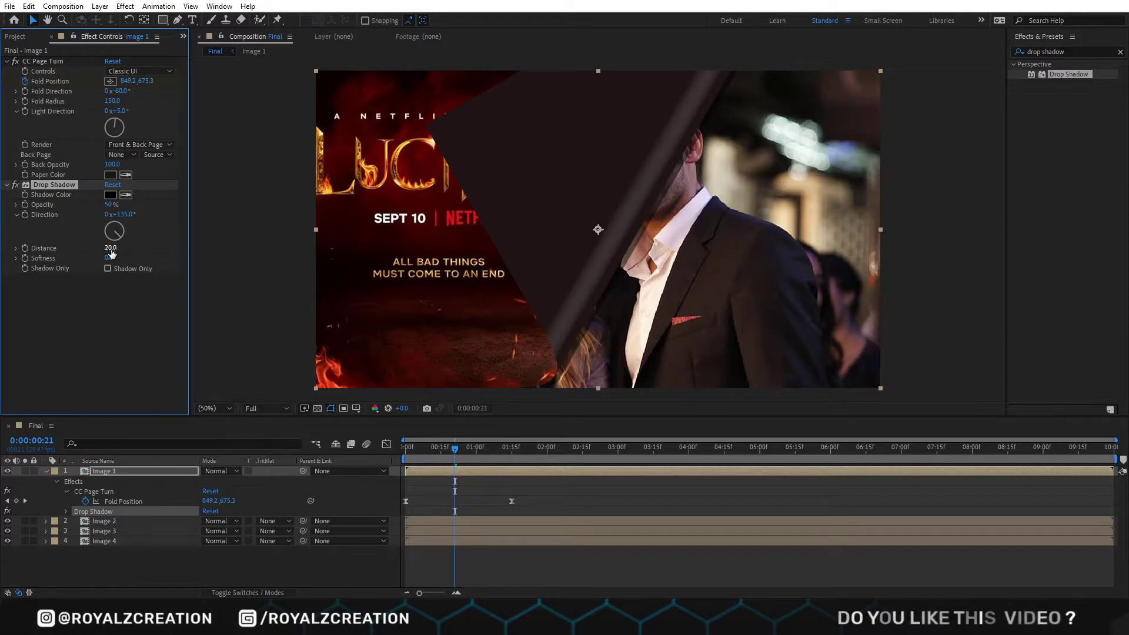
click(111, 258)
key(Return)
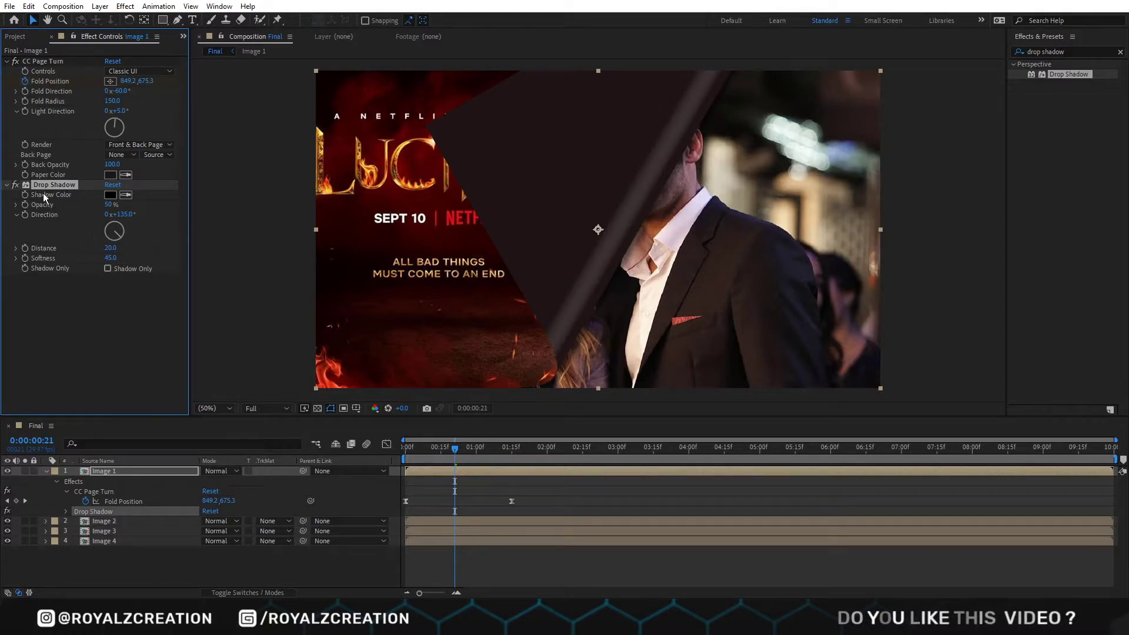
click(16, 184)
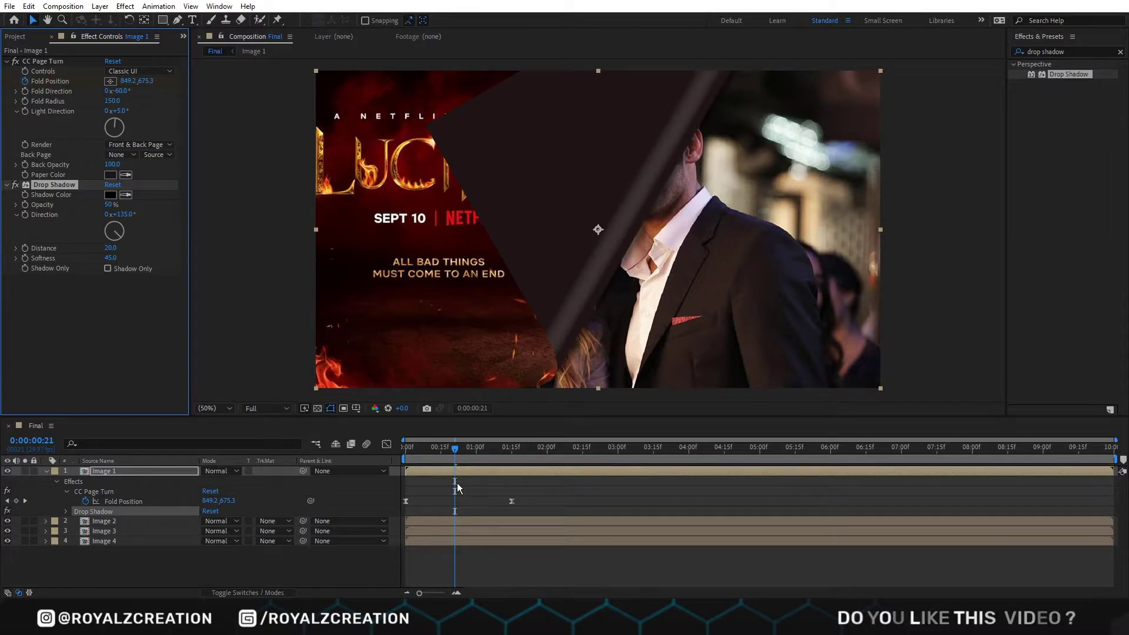
Step: Preview the animation, set the time to 2:00, and select Image 1's Drop Shadow
drag(453, 456, 405, 454)
key(space)
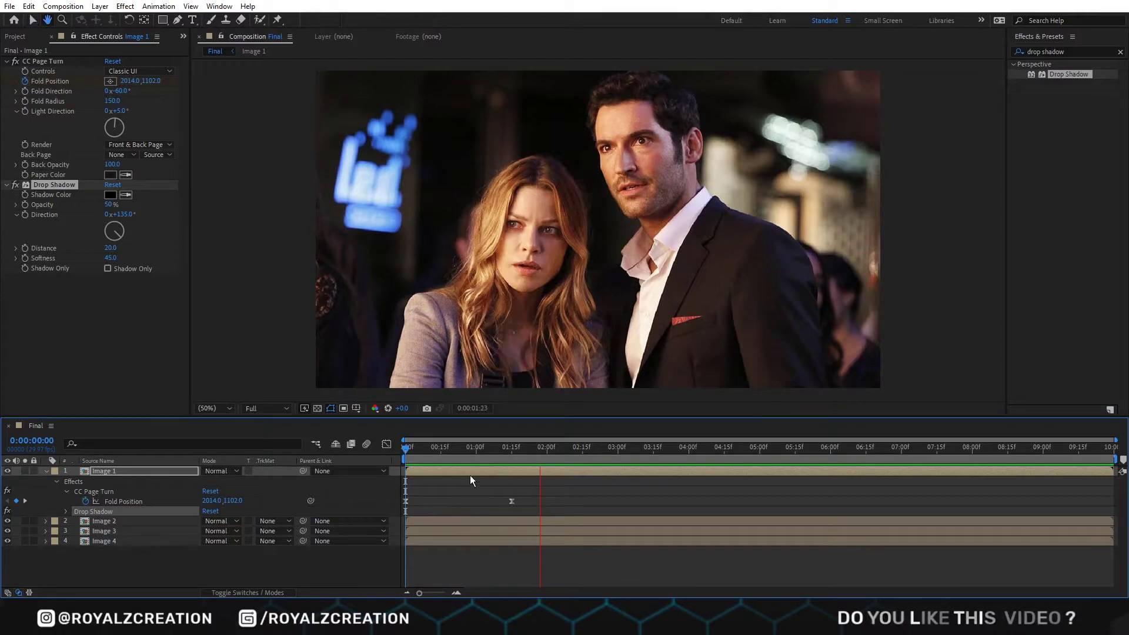
key(space)
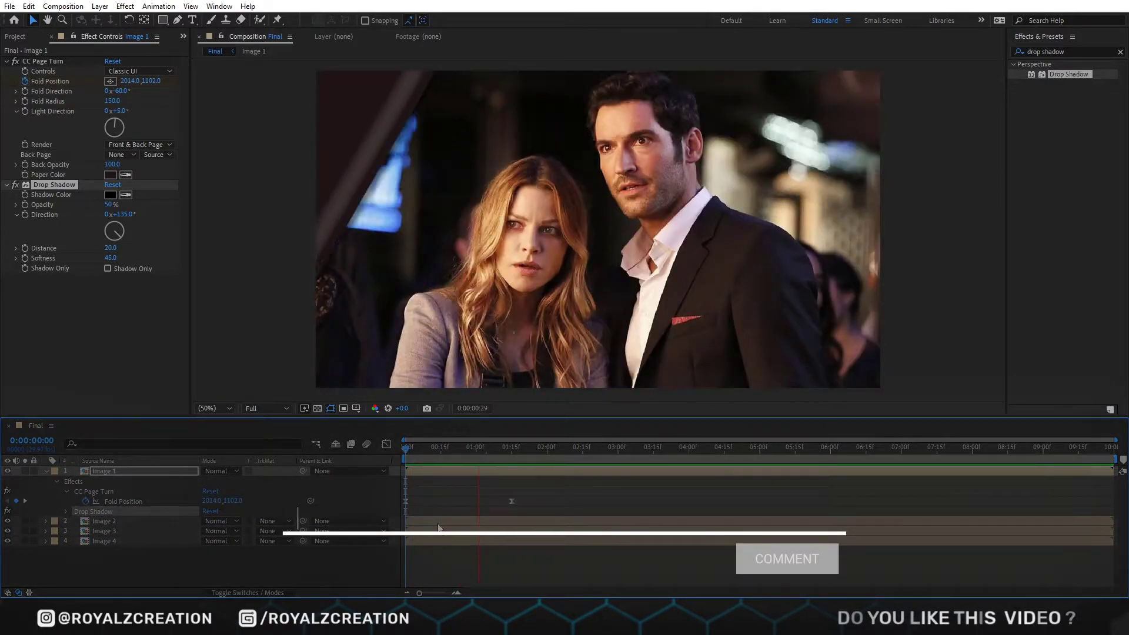
click(551, 450)
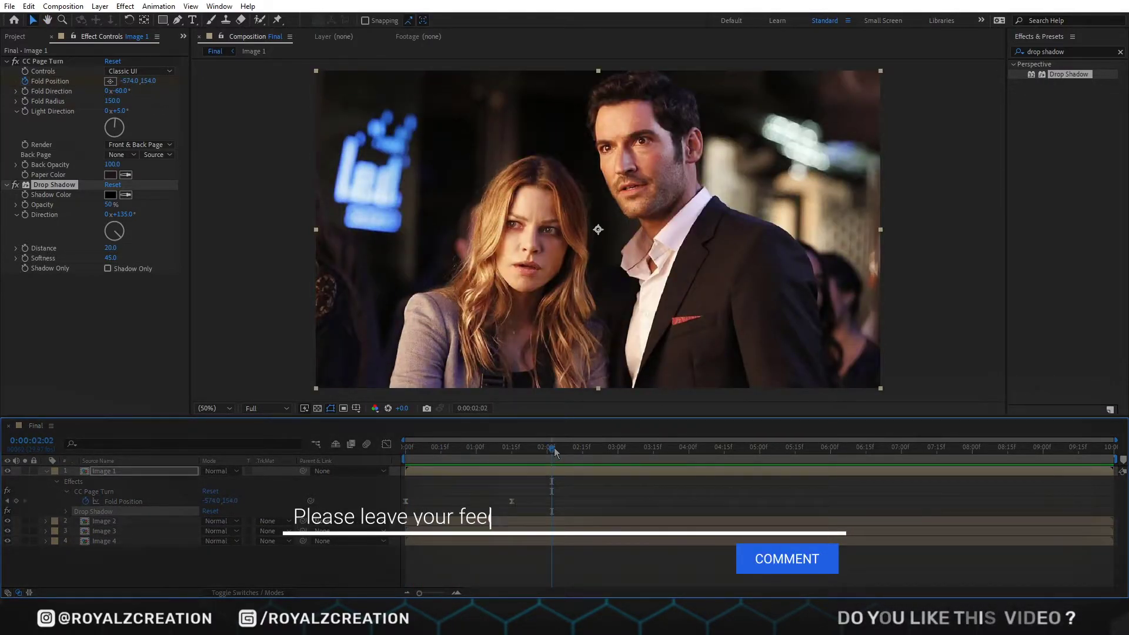
drag(552, 453, 549, 460)
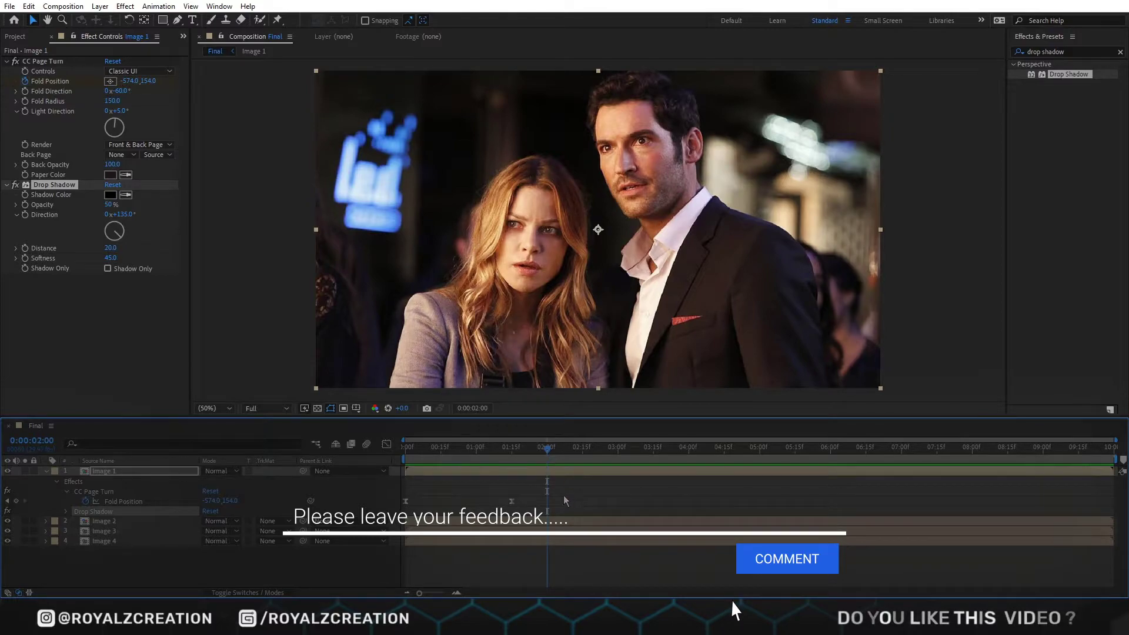
click(568, 523)
click(562, 472)
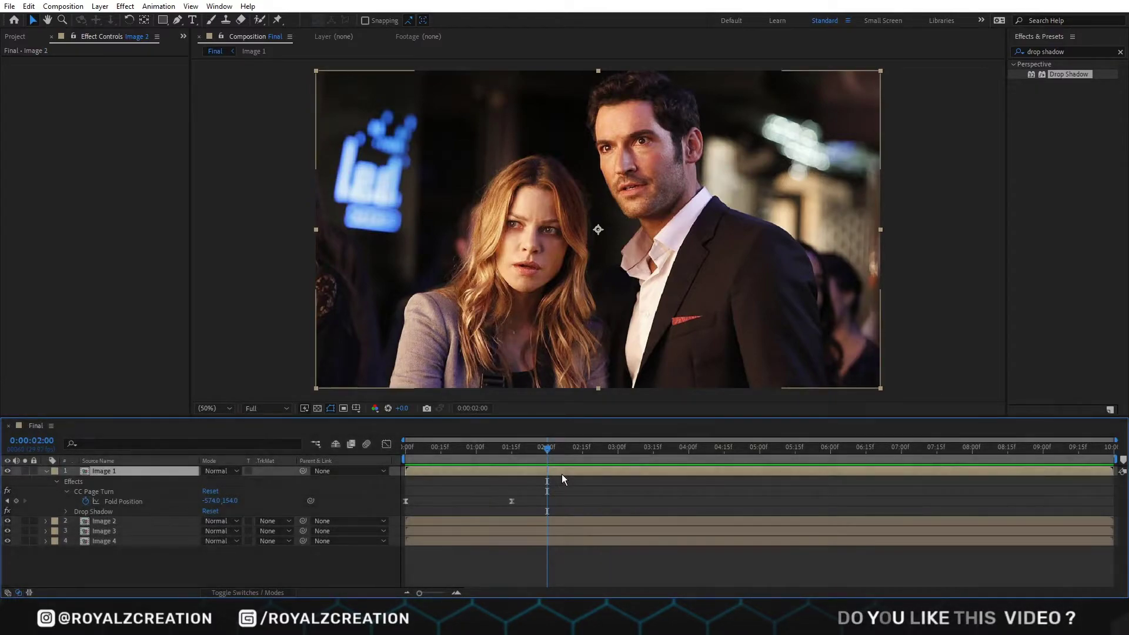
click(74, 186)
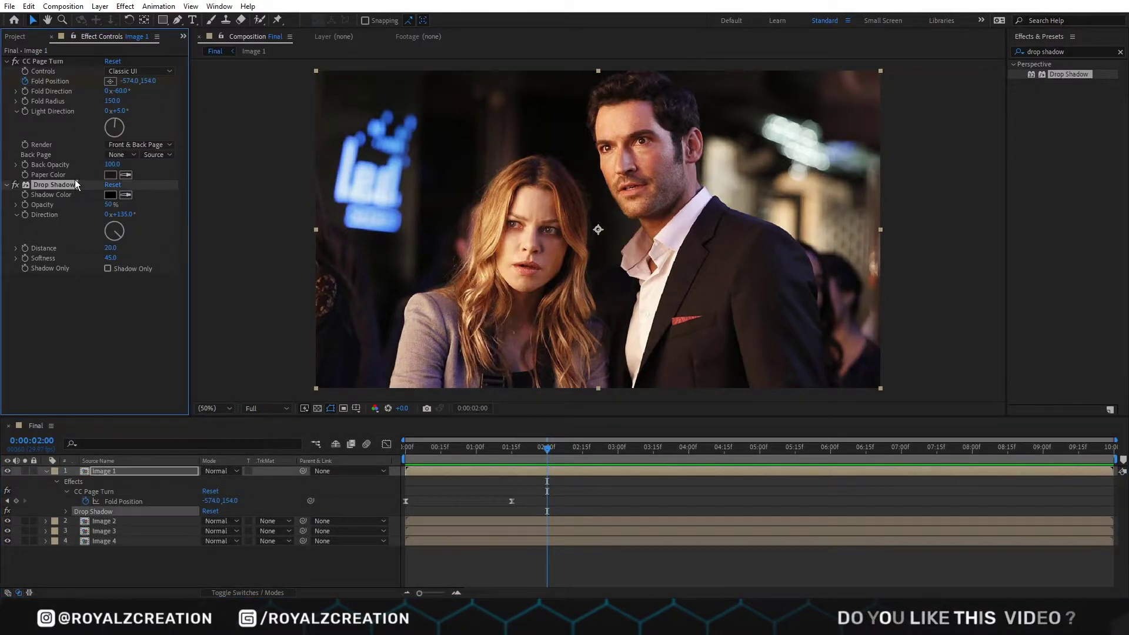
Step: Copy CC Page Turn and Drop Shadow from Image 1 and paste them onto Image 2
ctrl+click(74, 65)
key(ctrl+c)
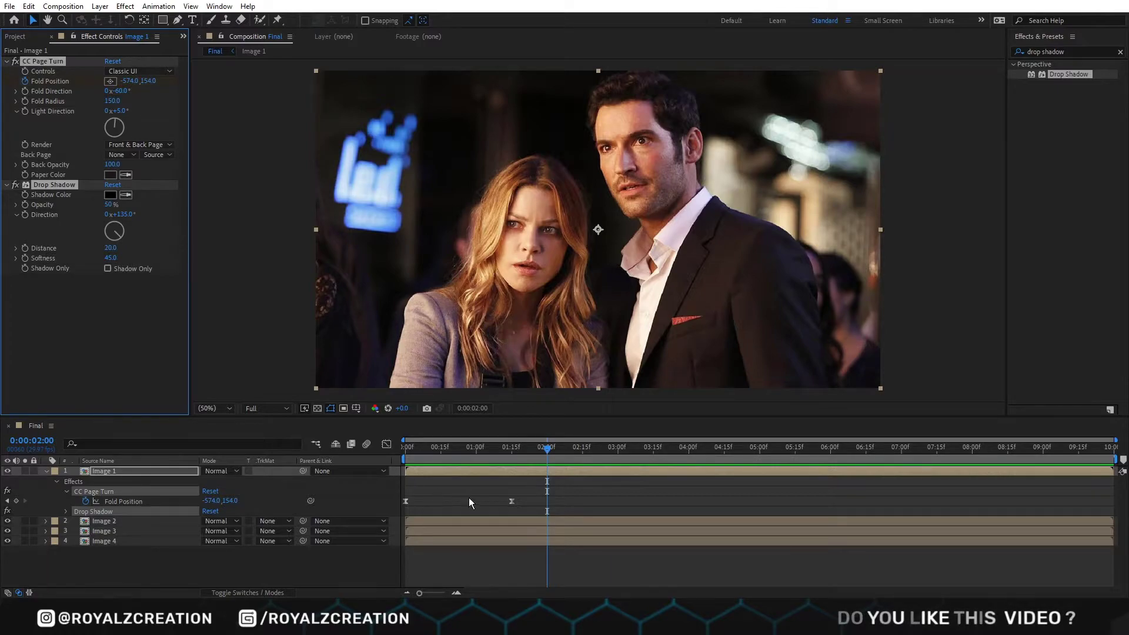
click(558, 523)
key(ctrl+v)
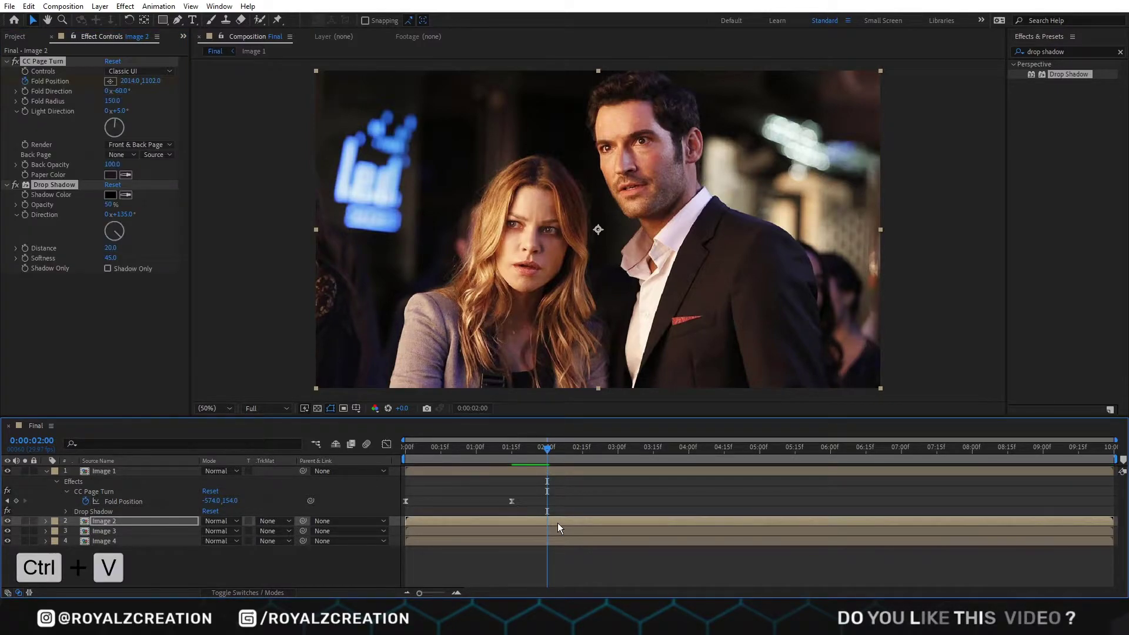
Step: Remove Image 2's copied keyframes, curl from Bottom Right Corner, and key Fold Position at 2:00
key(u)
drag(657, 532, 533, 544)
key(ctrl+z)
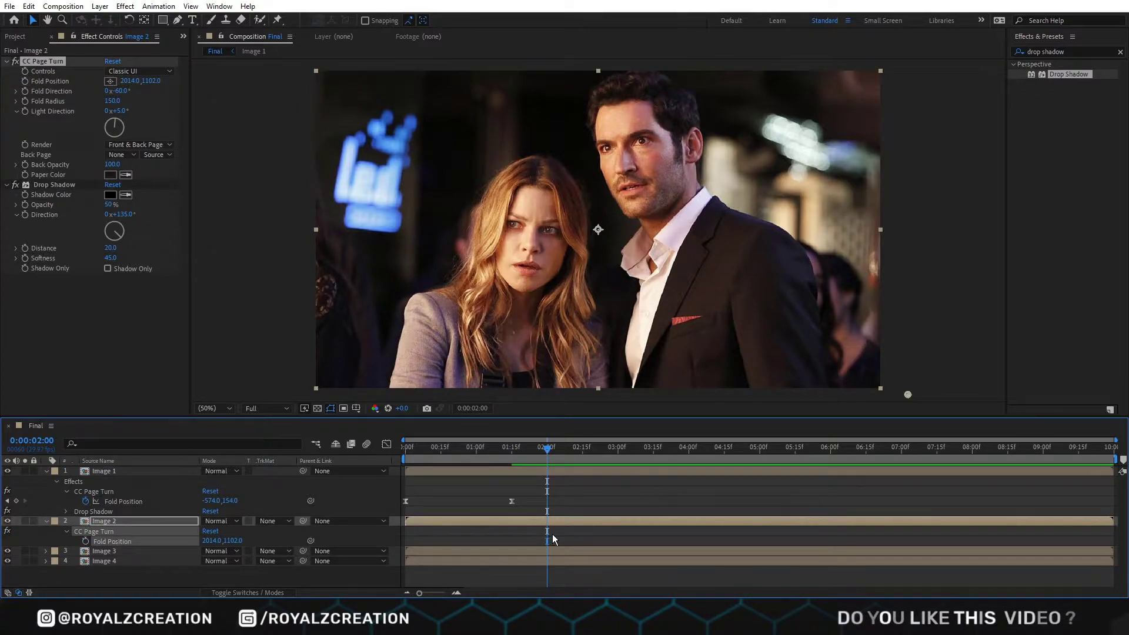
click(167, 295)
click(154, 71)
click(176, 136)
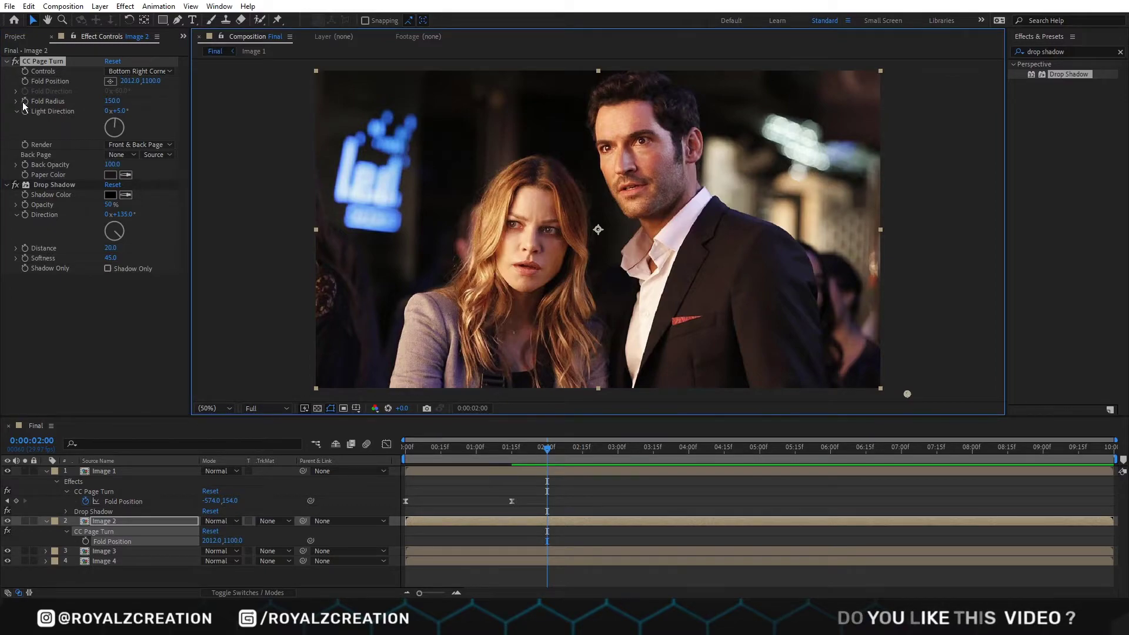
click(25, 81)
click(653, 447)
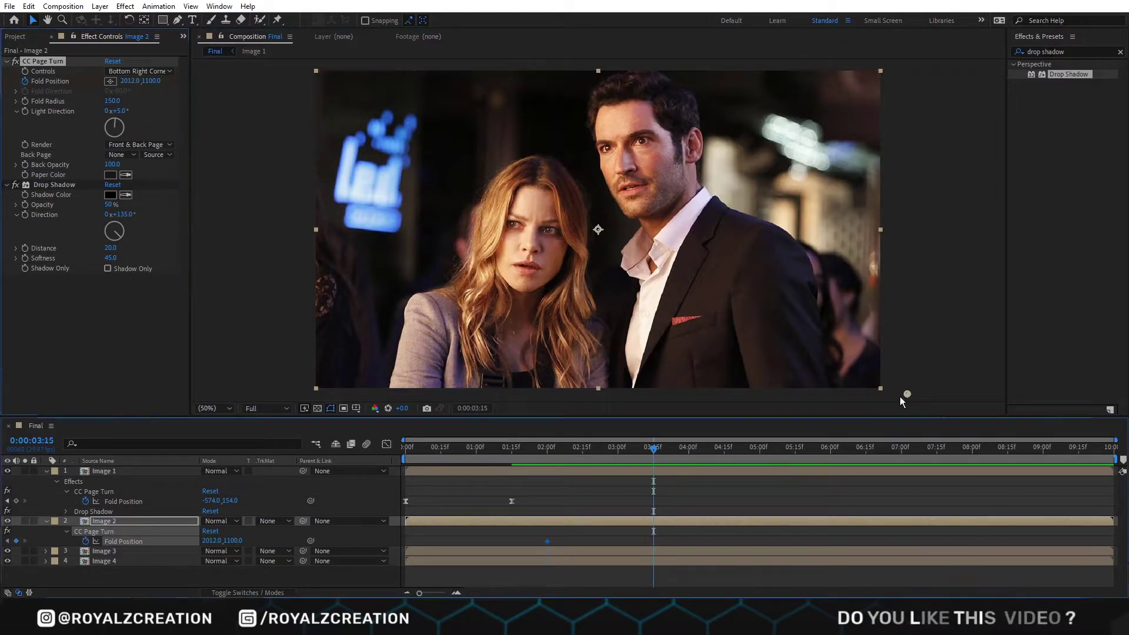
key(comma)
Step: At 3:15, pull the fold up past the top of the frame and preview
drag(753, 312, 780, 1)
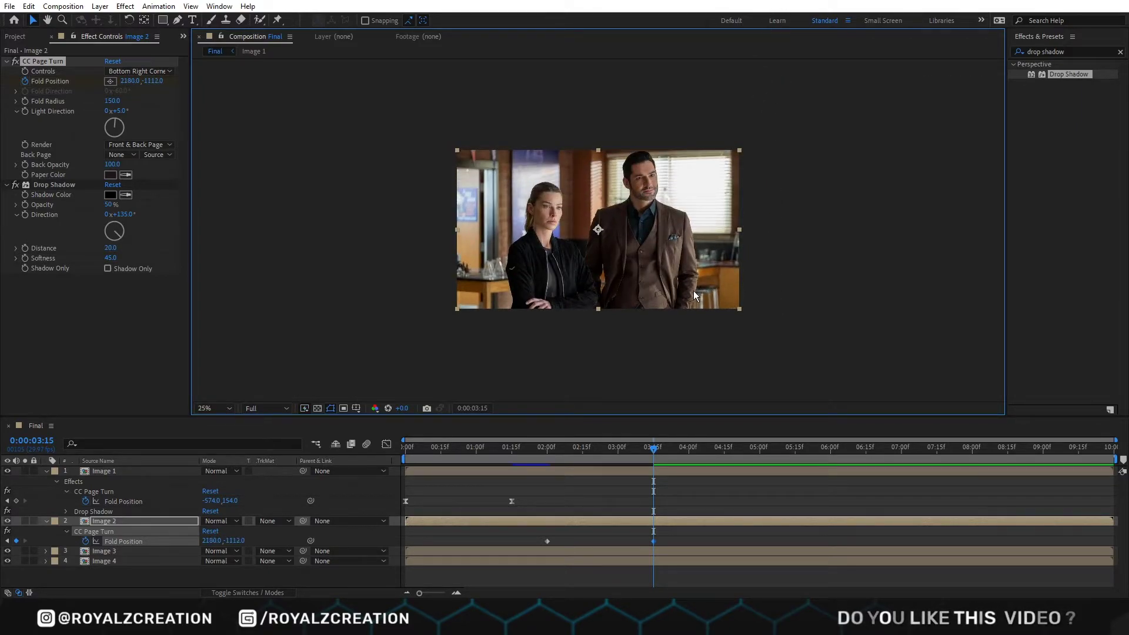
drag(654, 448, 524, 442)
key(space)
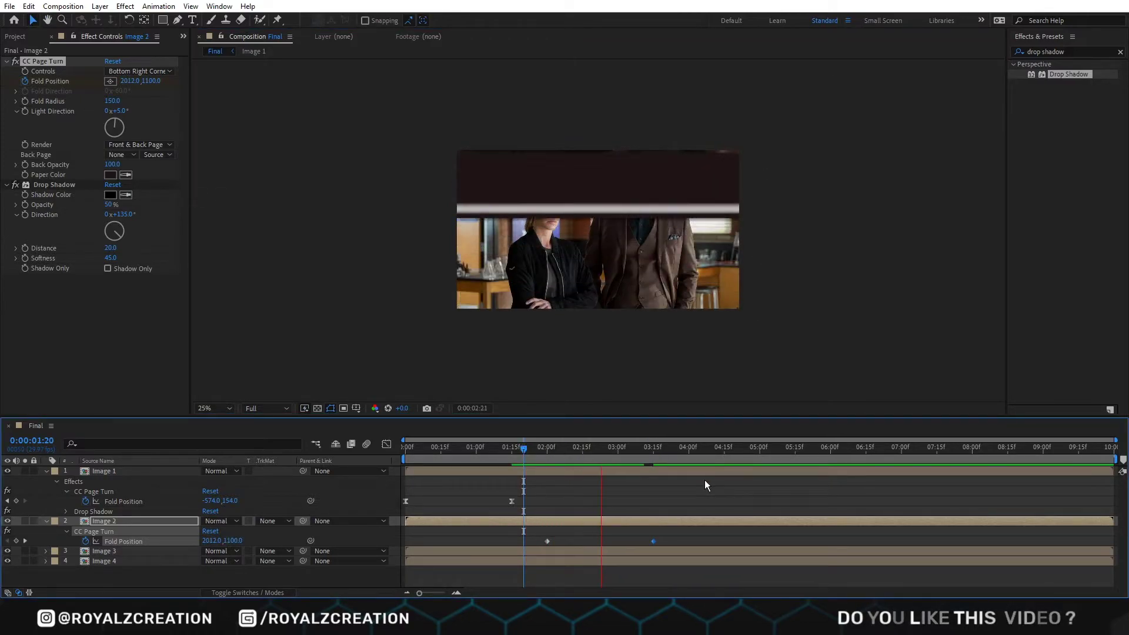
drag(583, 450, 524, 452)
key(space)
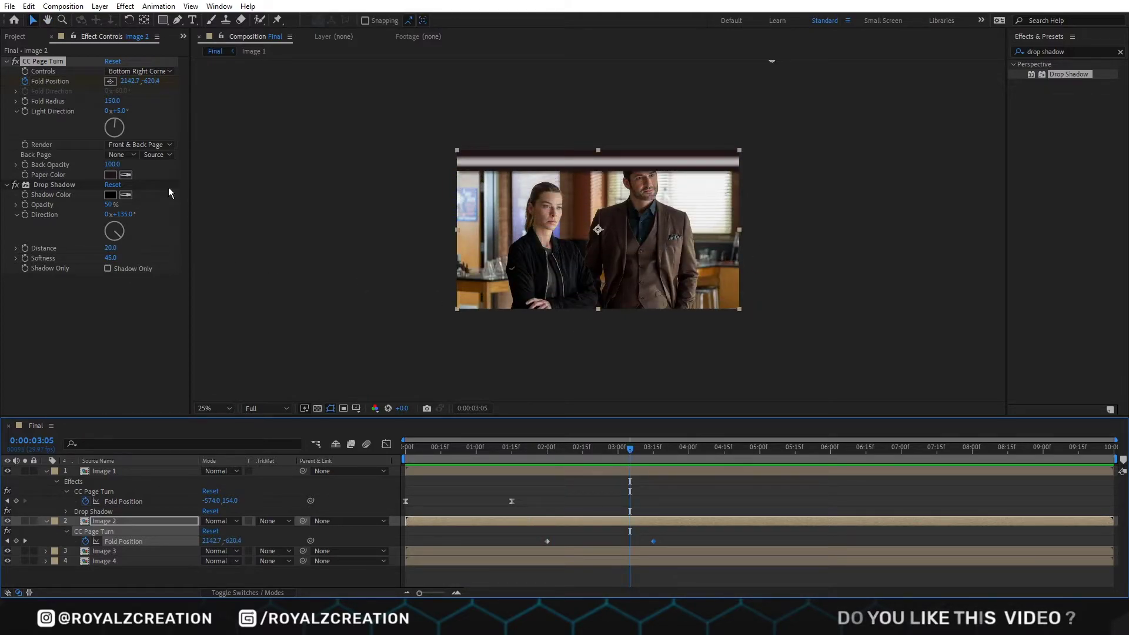
Step: Set Image 2's Back Page to Image 2
drag(629, 450, 592, 453)
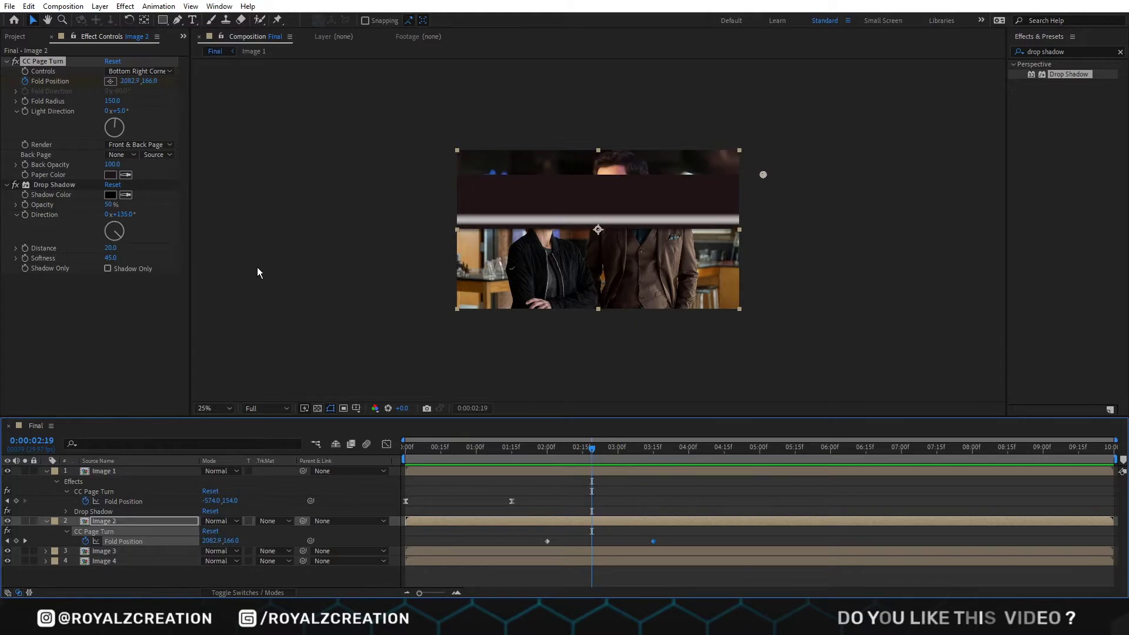
click(125, 157)
click(141, 198)
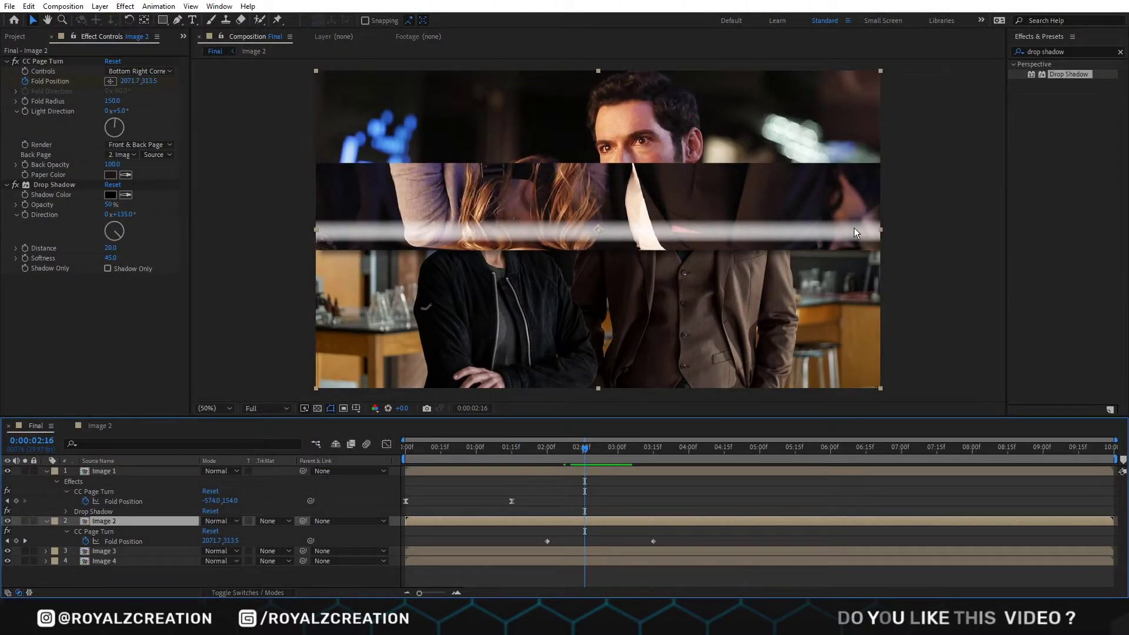
Step: Set Image 2's page-turn Light Direction to 75° and the drop shadow distance to 130
click(125, 111)
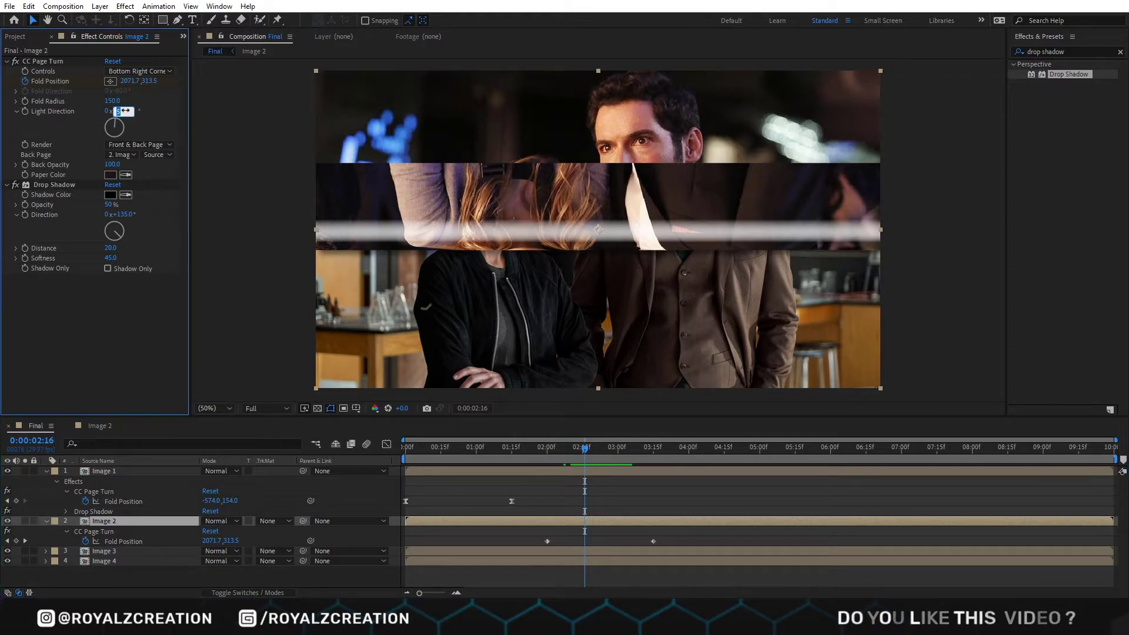
text(75)
click(925, 163)
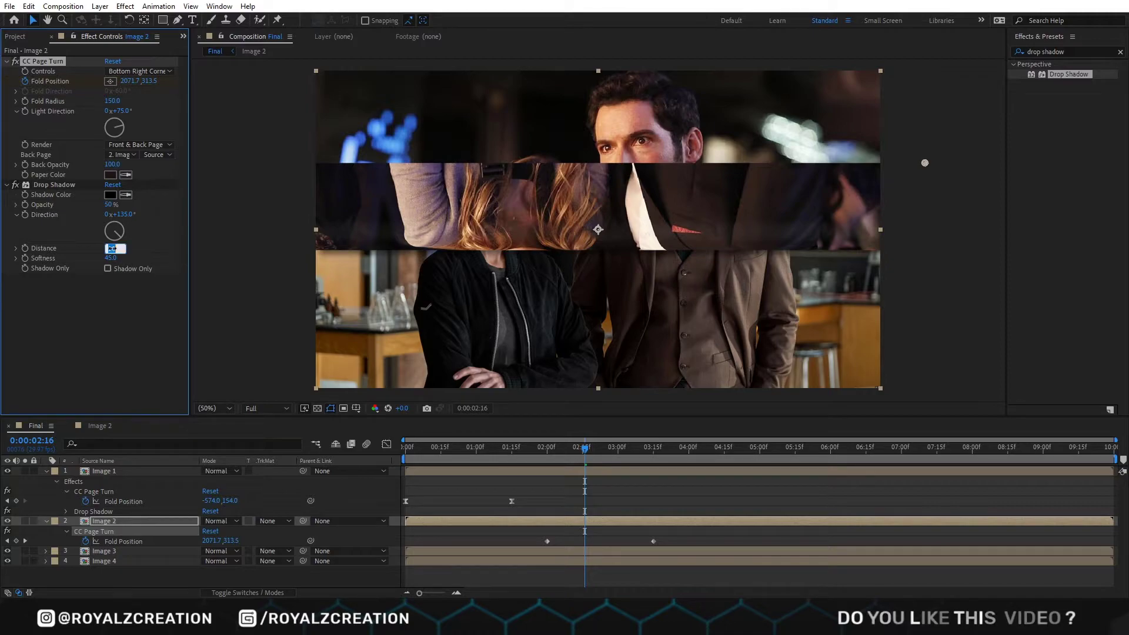
key(Return)
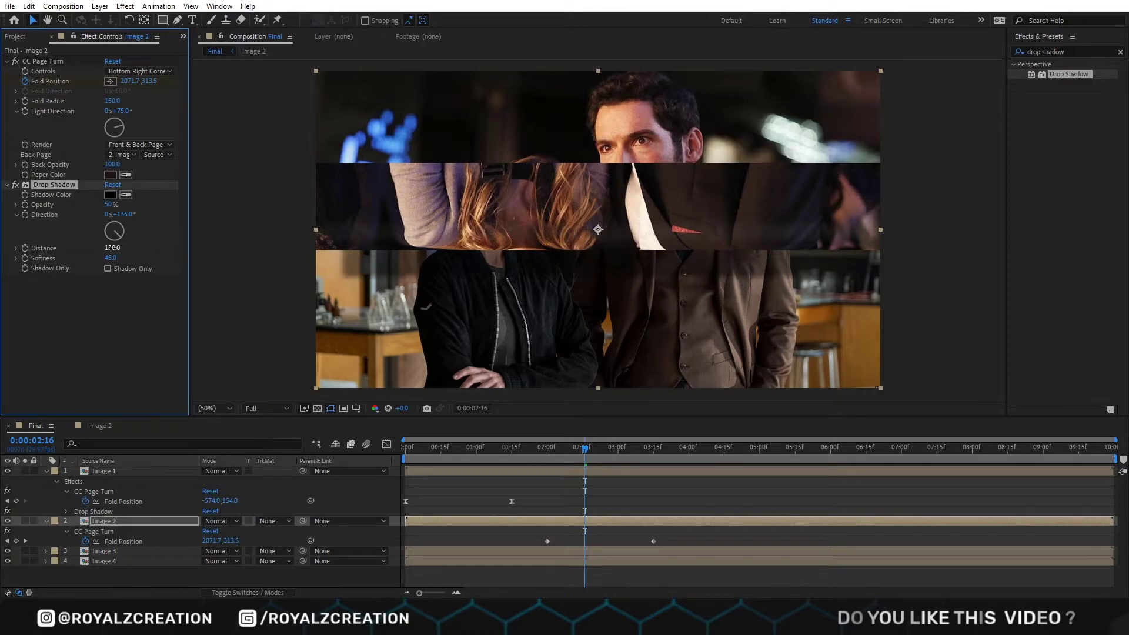
Step: Give Image 2's drop shadow softness 180 and direction 180°
click(111, 258)
text(180)
key(Return)
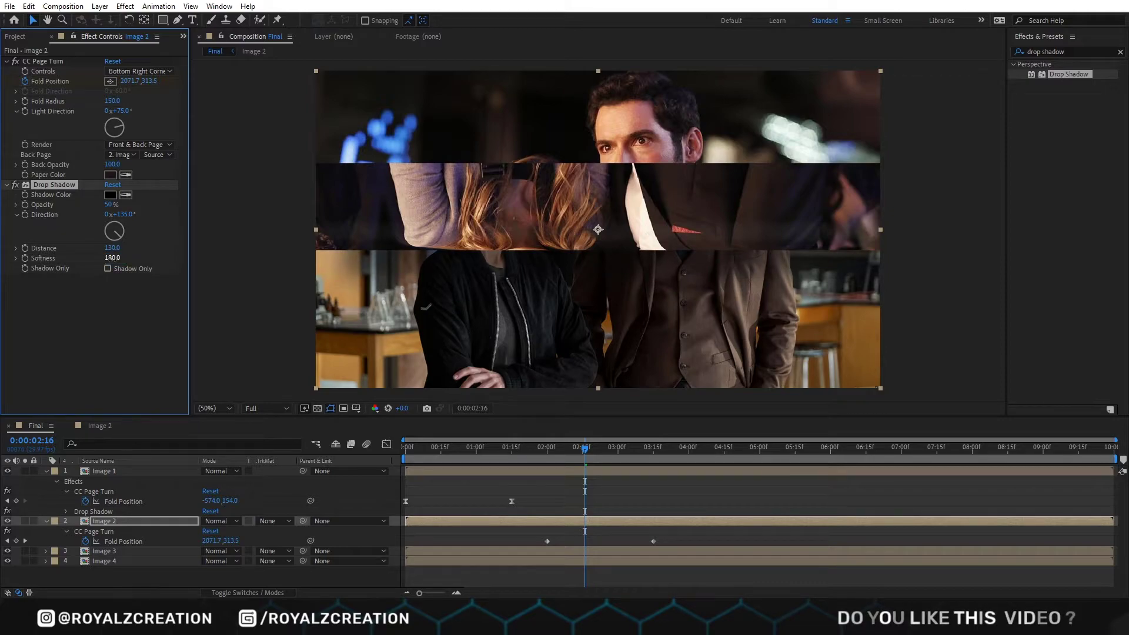
drag(128, 215, 157, 217)
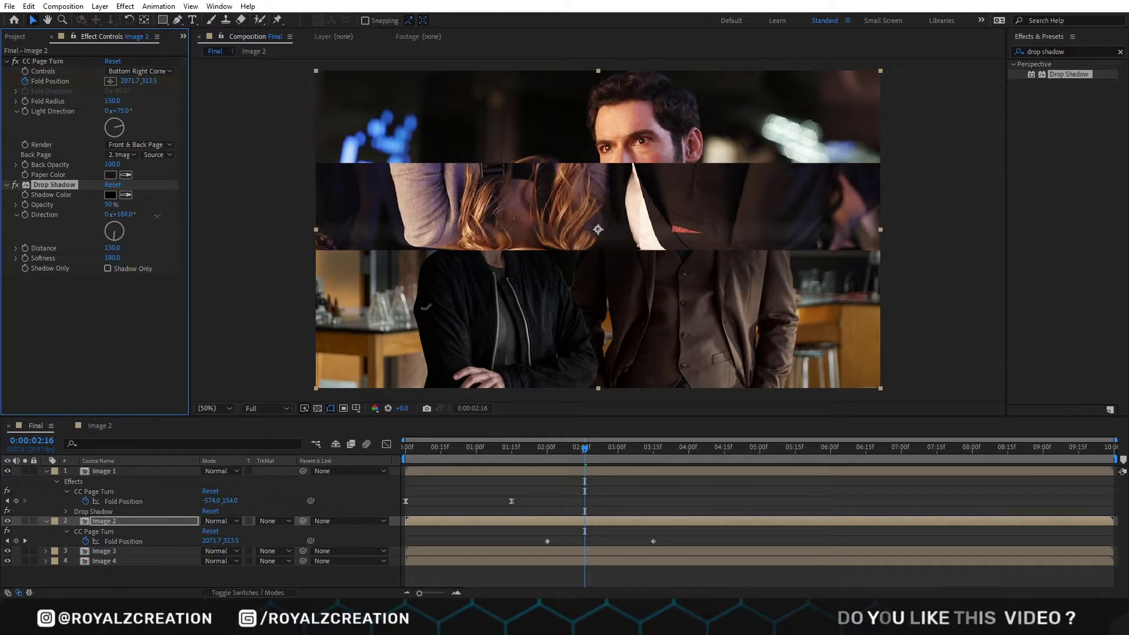
click(139, 218)
text(18)
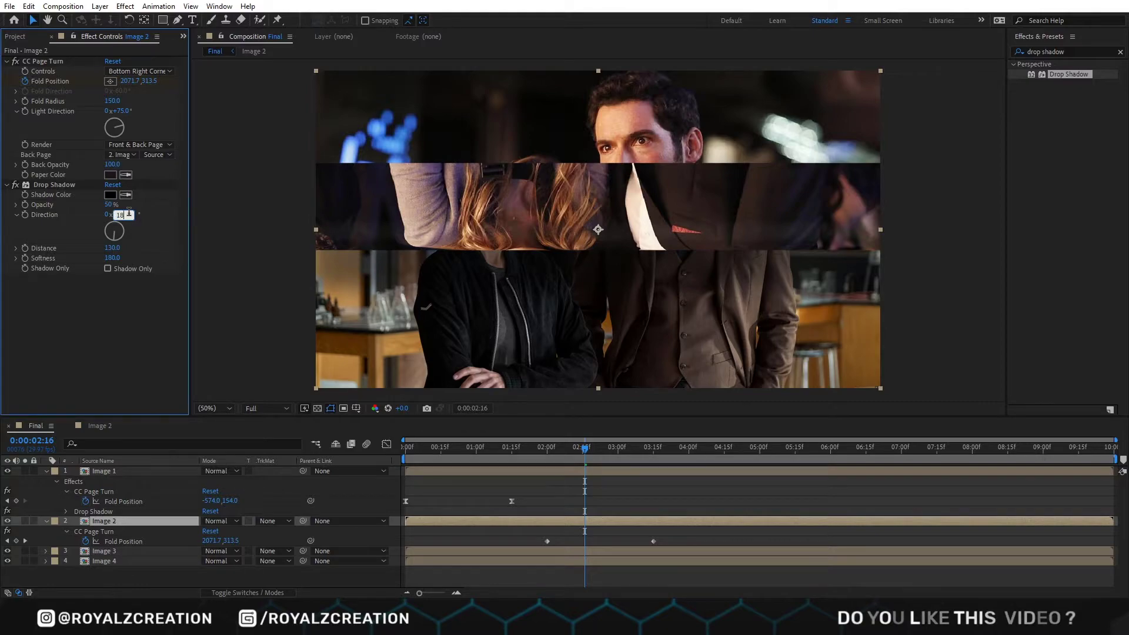
text(0)
key(Return)
Step: Preview Image 2's page turn from the start of the composition
drag(560, 439, 349, 462)
key(space)
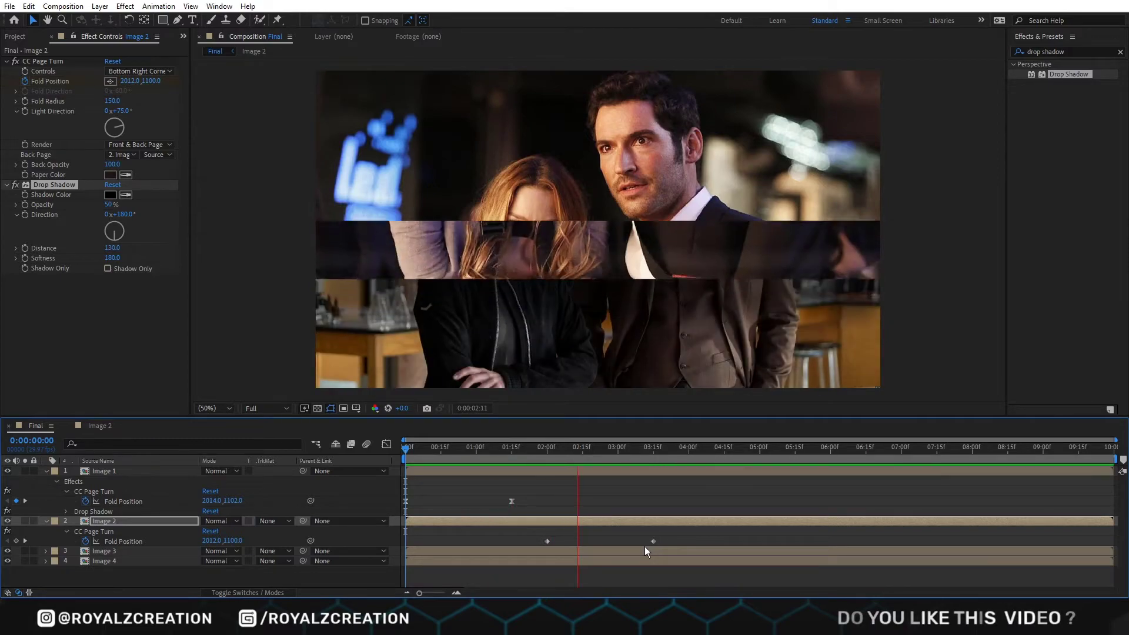
key(space)
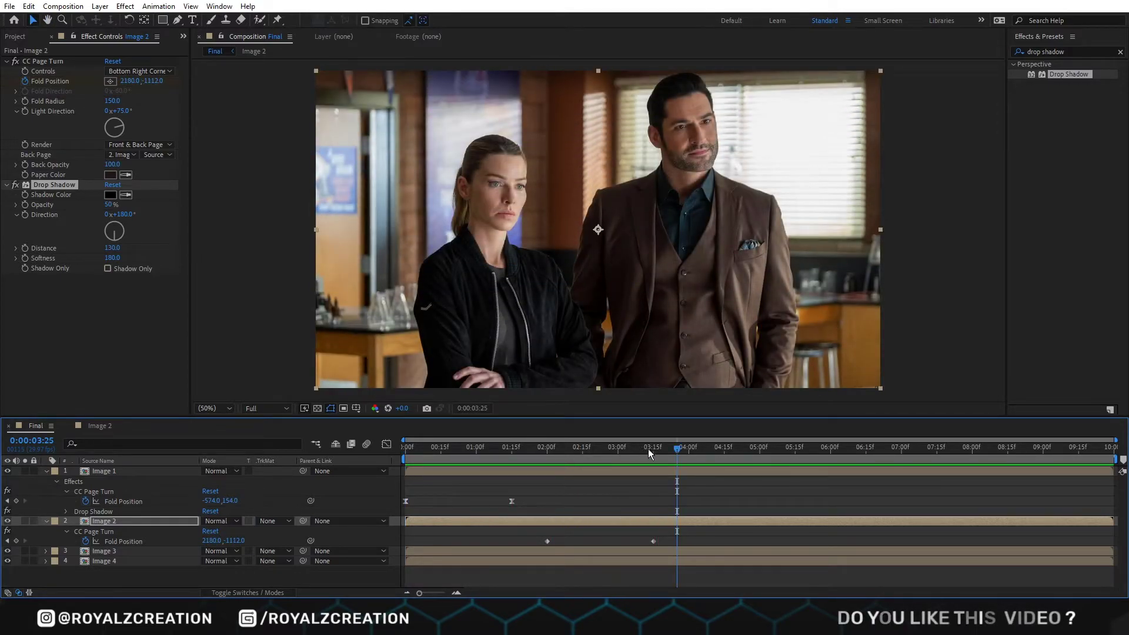
Step: Move Image 2's ending Fold Position keyframe to 3:00 and Easy Ease both keyframes
drag(654, 455, 618, 451)
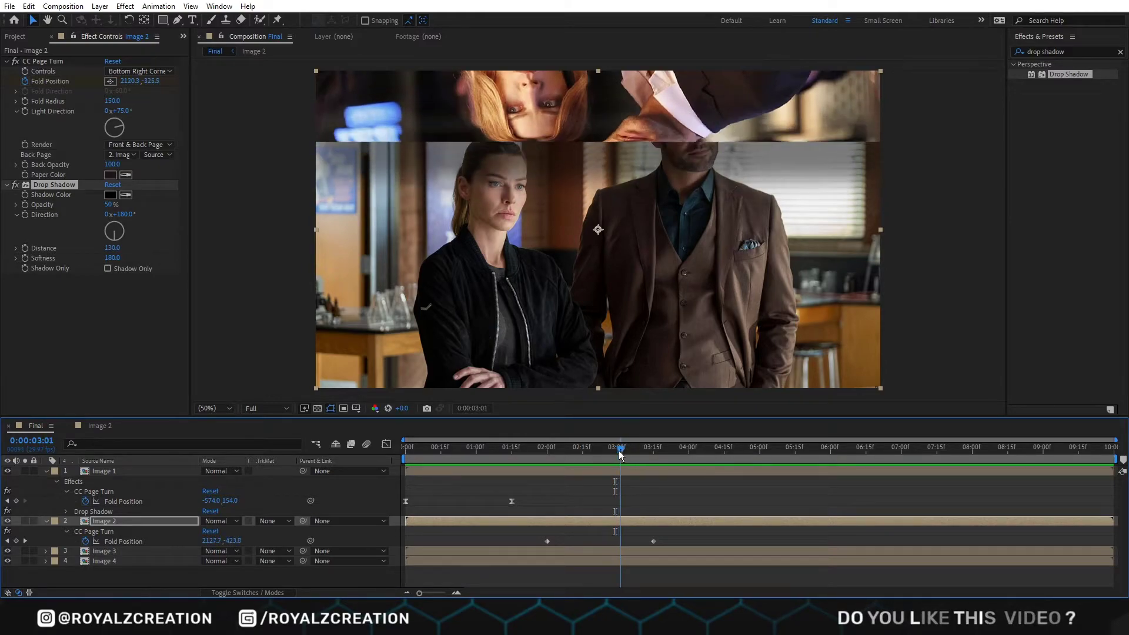
click(651, 542)
drag(651, 541, 550, 545)
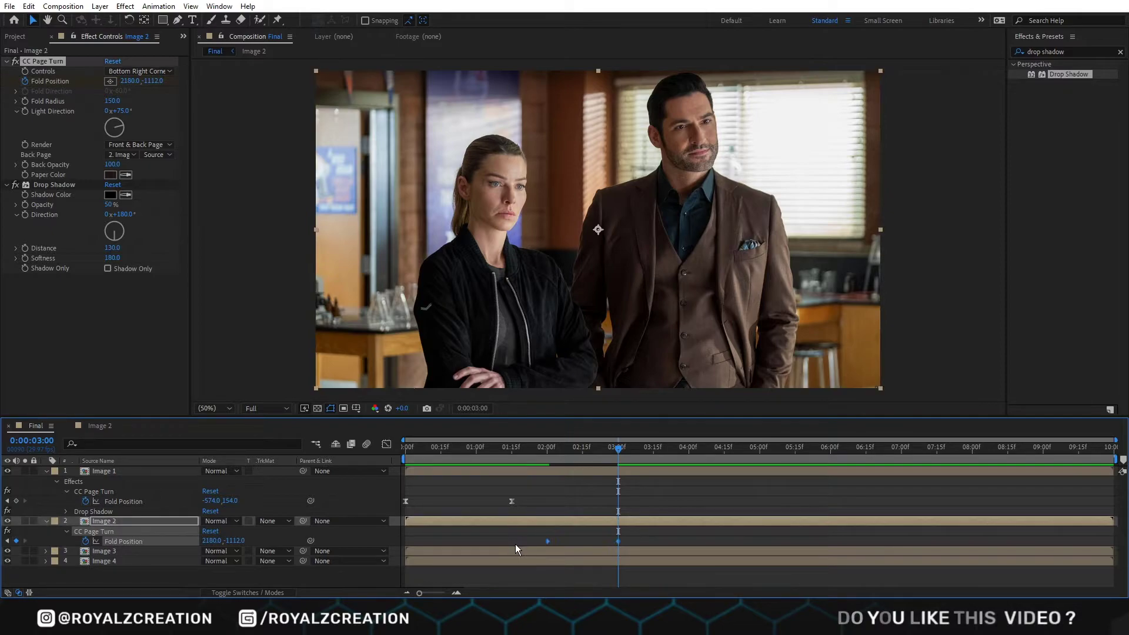
right_click(547, 542)
mouse_move(590, 533)
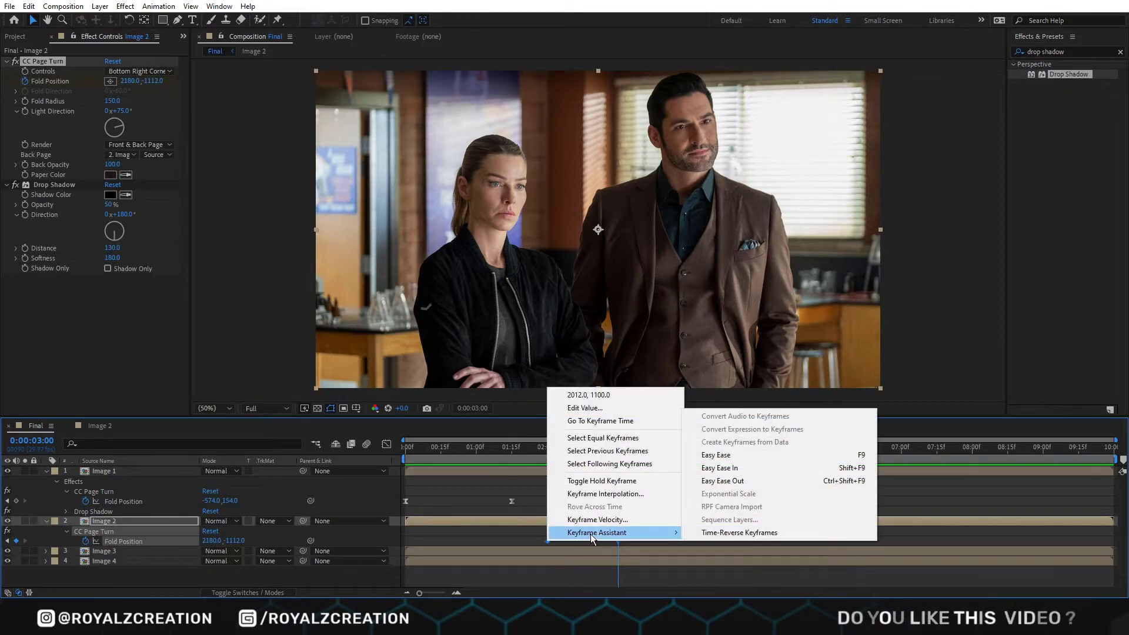
click(727, 457)
Step: Check the eased turn, then shift the ending Fold Position keyframe to 3:09
drag(614, 456, 501, 463)
key(space)
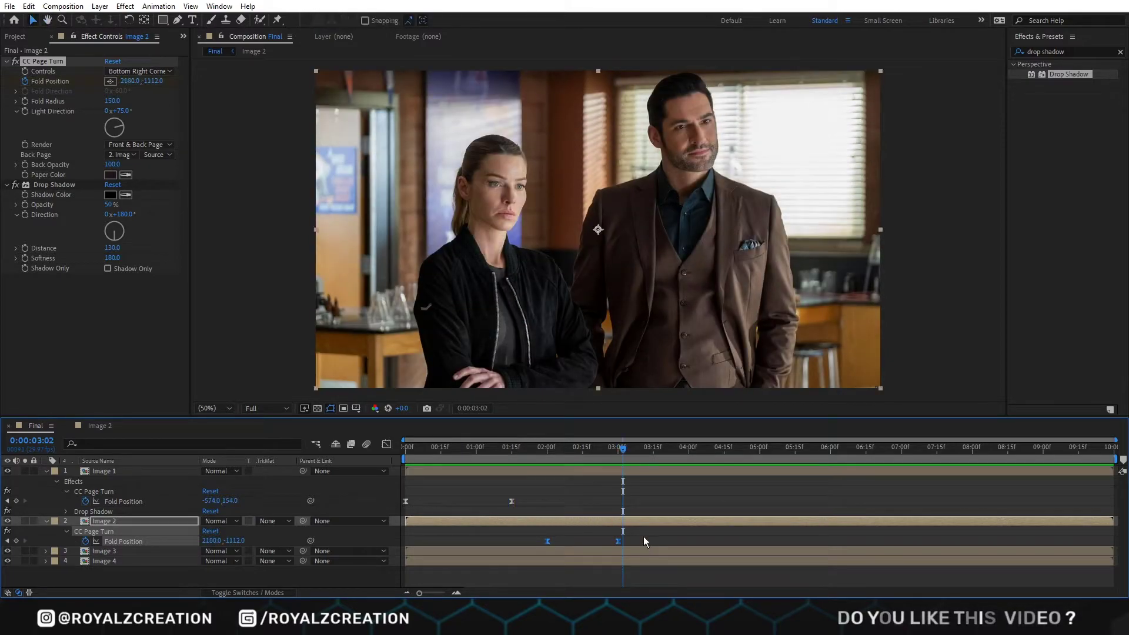
drag(653, 450, 639, 453)
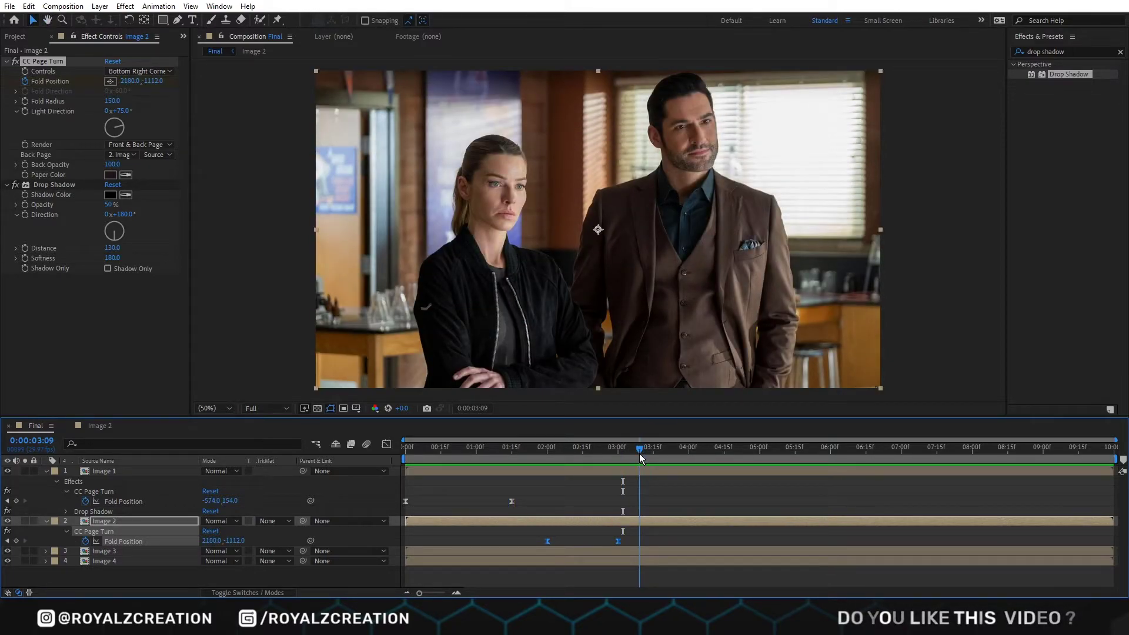
click(618, 541)
drag(619, 540, 639, 541)
Step: Preview the eased page turn from the start and review it between 2:15 and 3:01
drag(637, 449, 406, 450)
key(space)
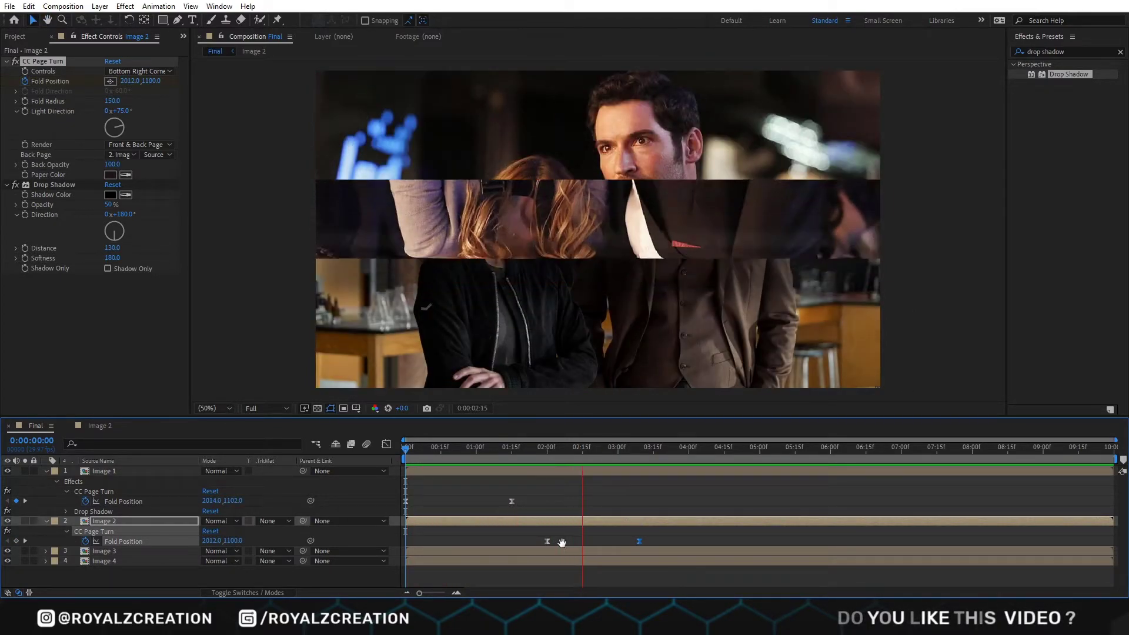
key(space)
mouse_move(625, 448)
mouse_down()
mouse_move(501, 456)
mouse_move(636, 456)
mouse_up()
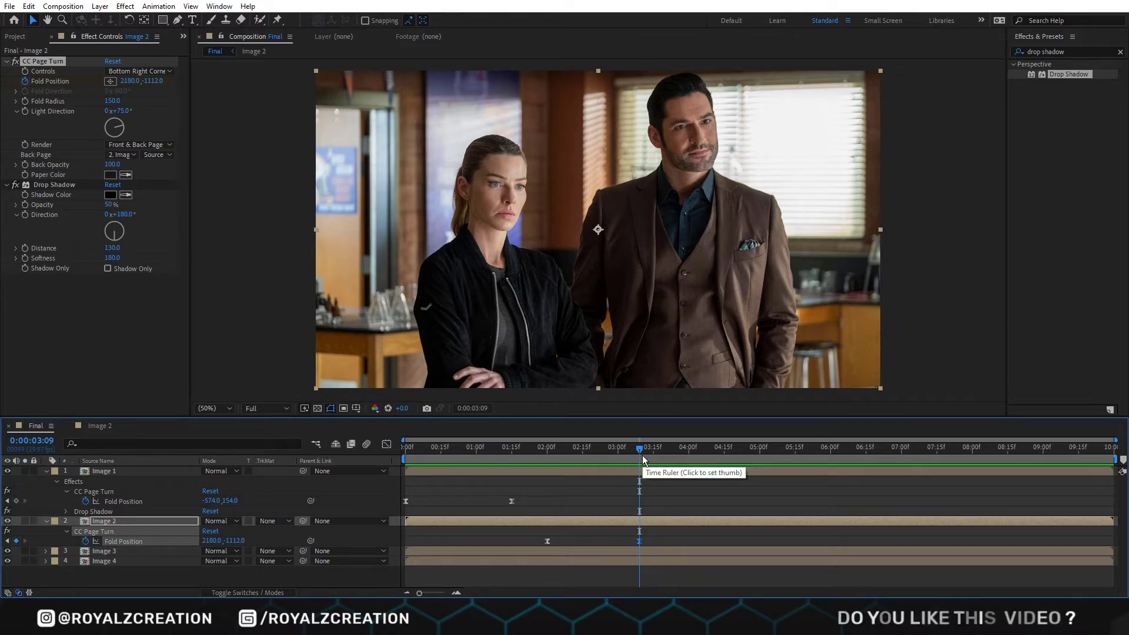
click(82, 184)
Step: Copy CC Page Turn and Drop Shadow from Image 2 and paste them onto Image 3 at 4:00
ctrl+click(76, 63)
key(ctrl+c)
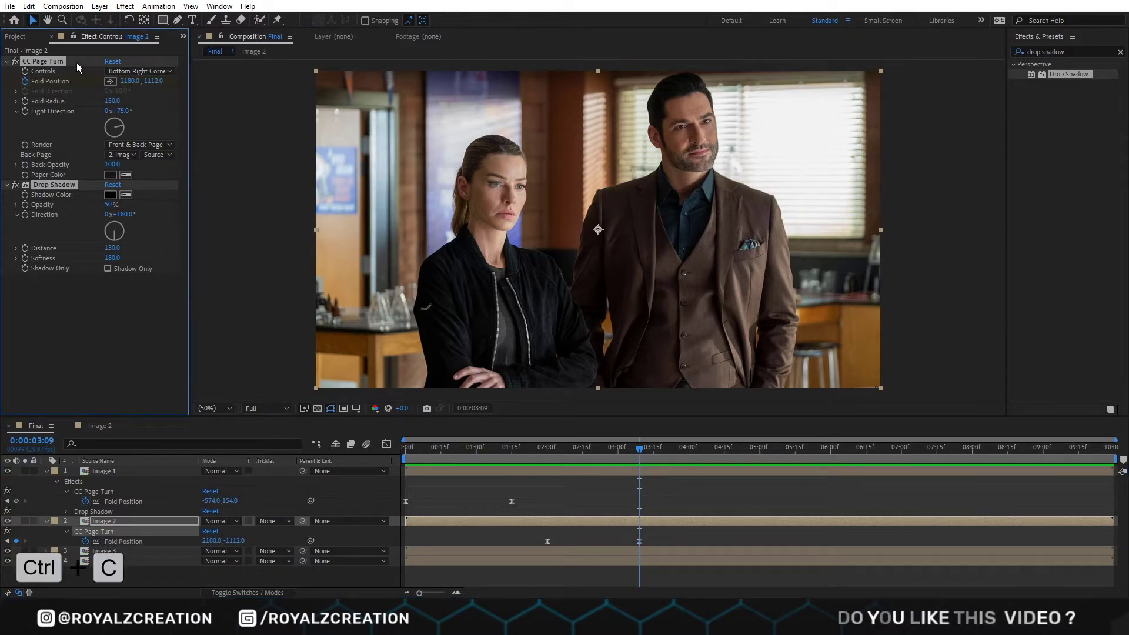
click(645, 550)
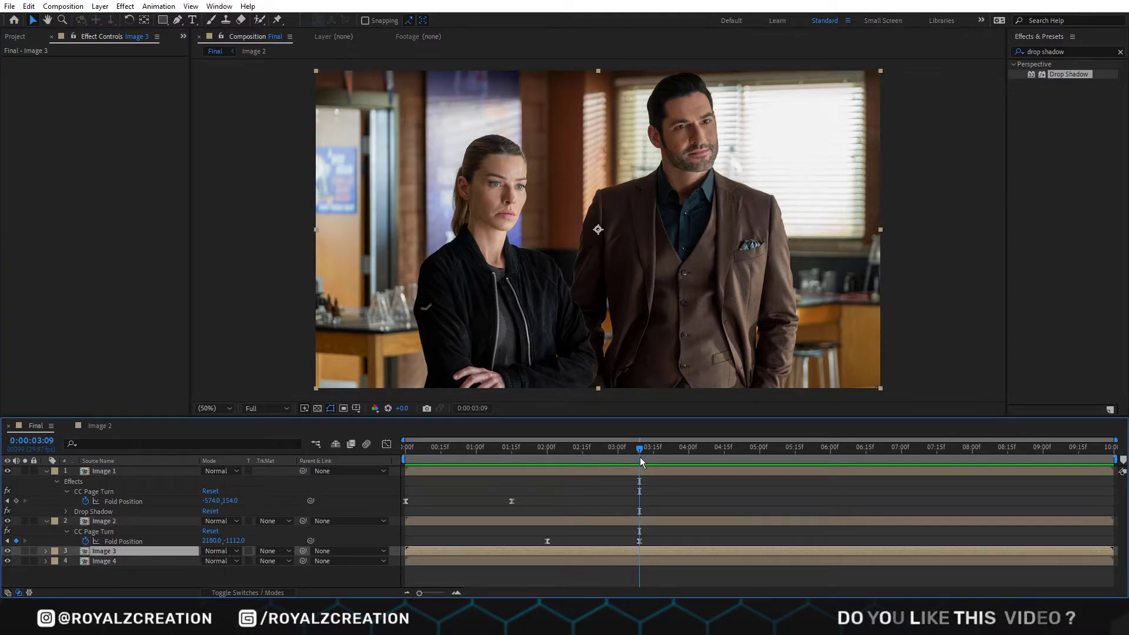
drag(656, 457, 689, 461)
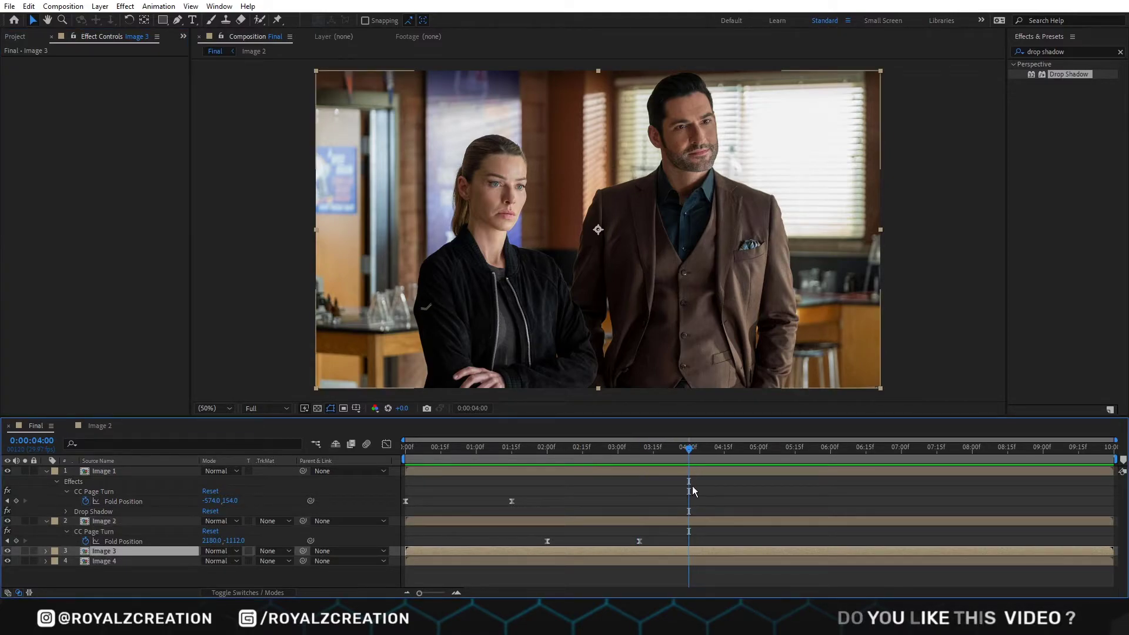
key(ctrl+v)
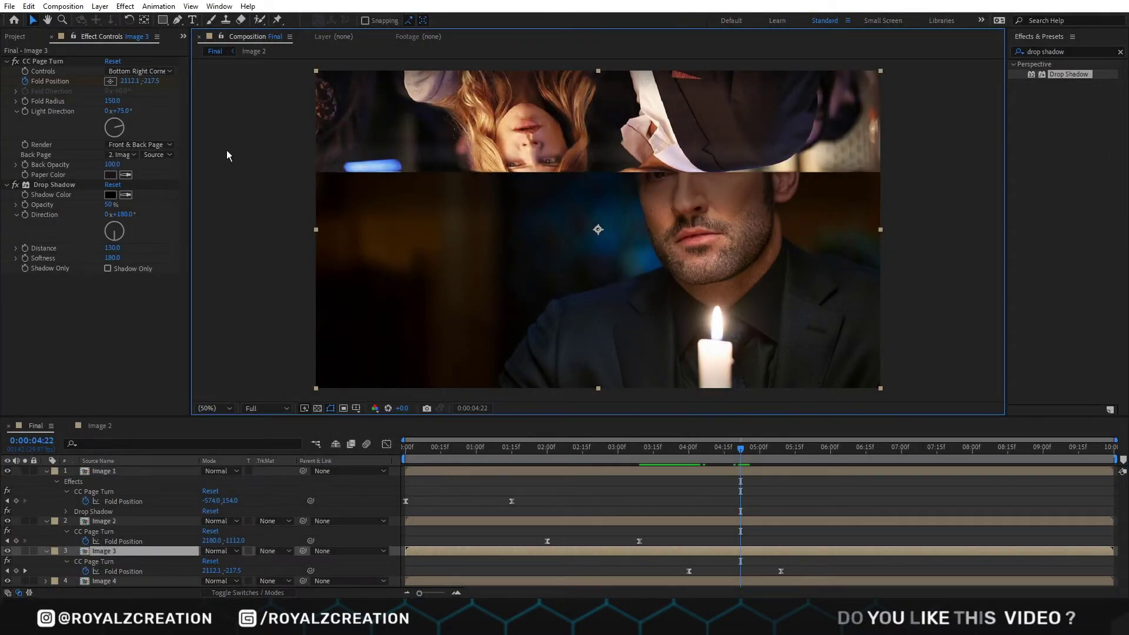
Step: Set Image 3 as its own Back Page and delete the pasted Fold Position keyframes
click(122, 155)
click(140, 210)
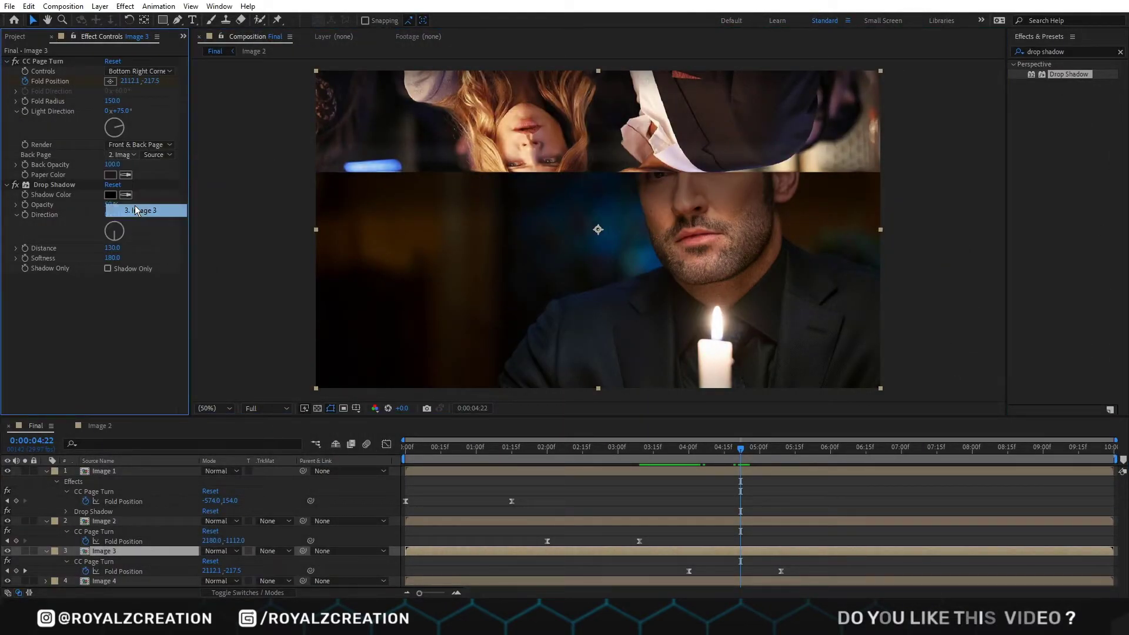
mouse_move(741, 450)
mouse_down()
mouse_move(702, 456)
mouse_move(731, 456)
mouse_up()
drag(796, 565, 742, 570)
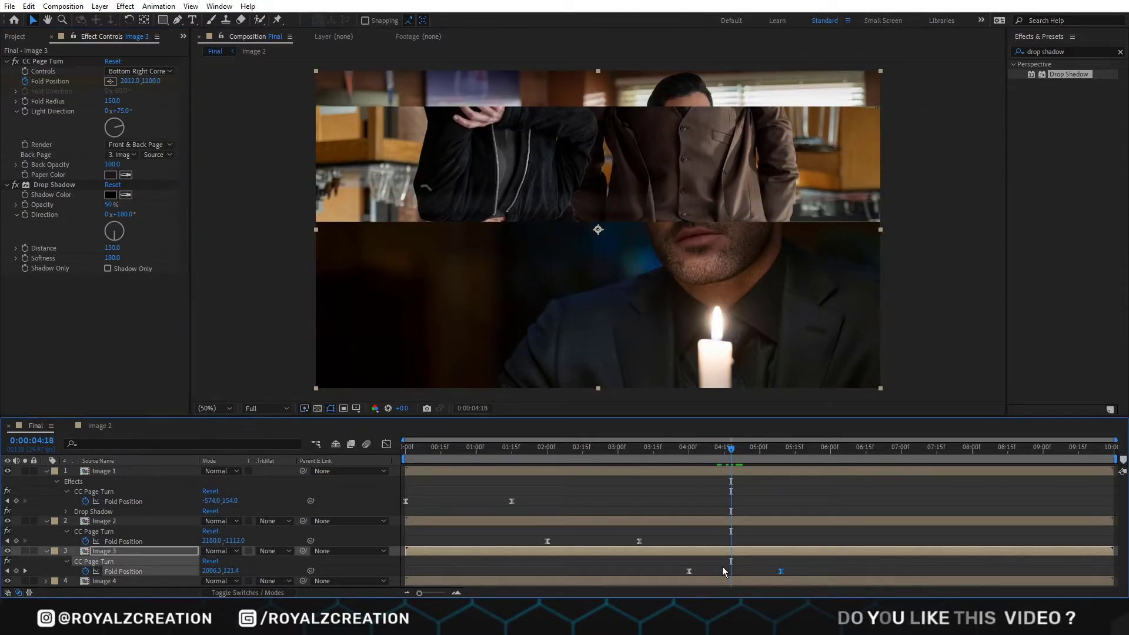
key(Delete)
click(687, 450)
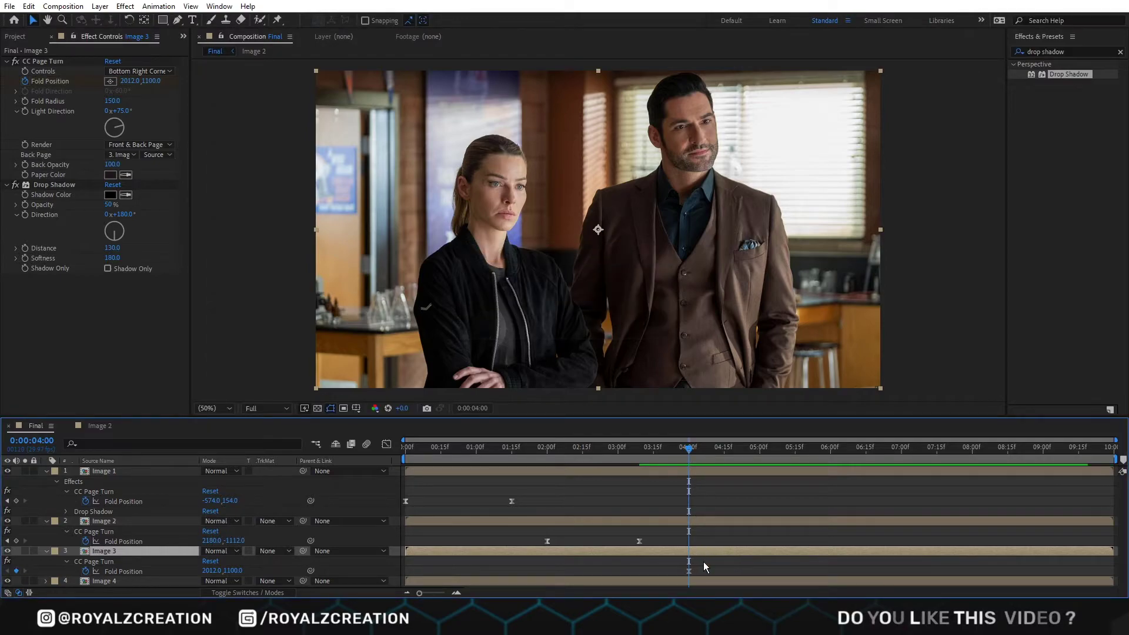
click(688, 570)
key(Delete)
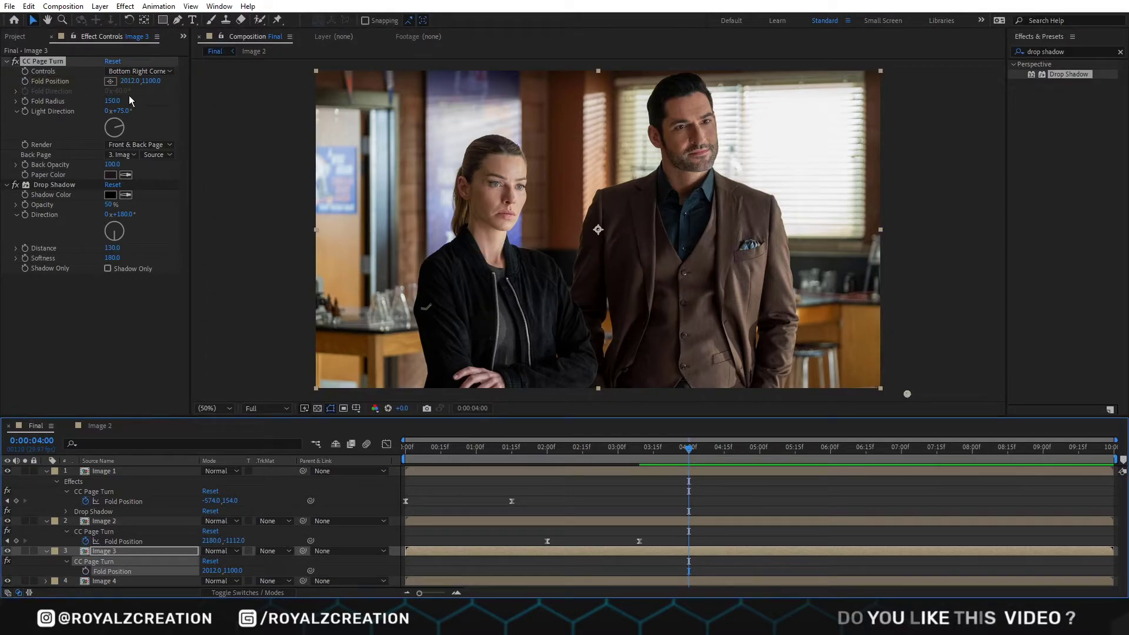
Step: Keyframe Fold Position from 4:00, curling Image 3's page fully across by 5:08
click(24, 81)
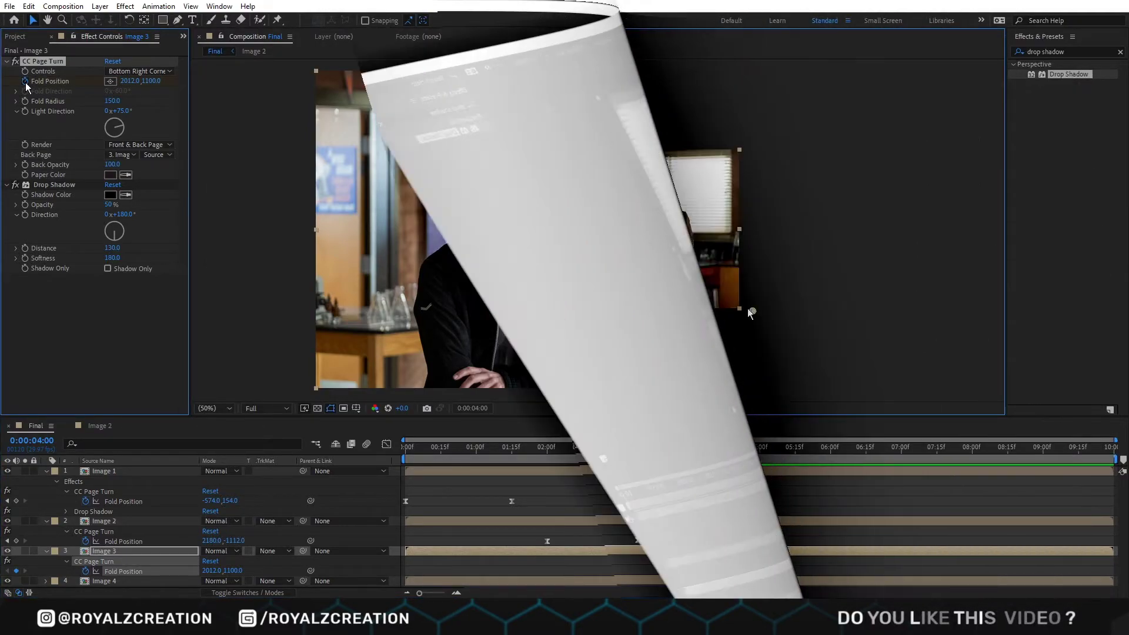
scroll(746, 308, down, 2)
drag(689, 451, 778, 468)
drag(745, 317, 134, 344)
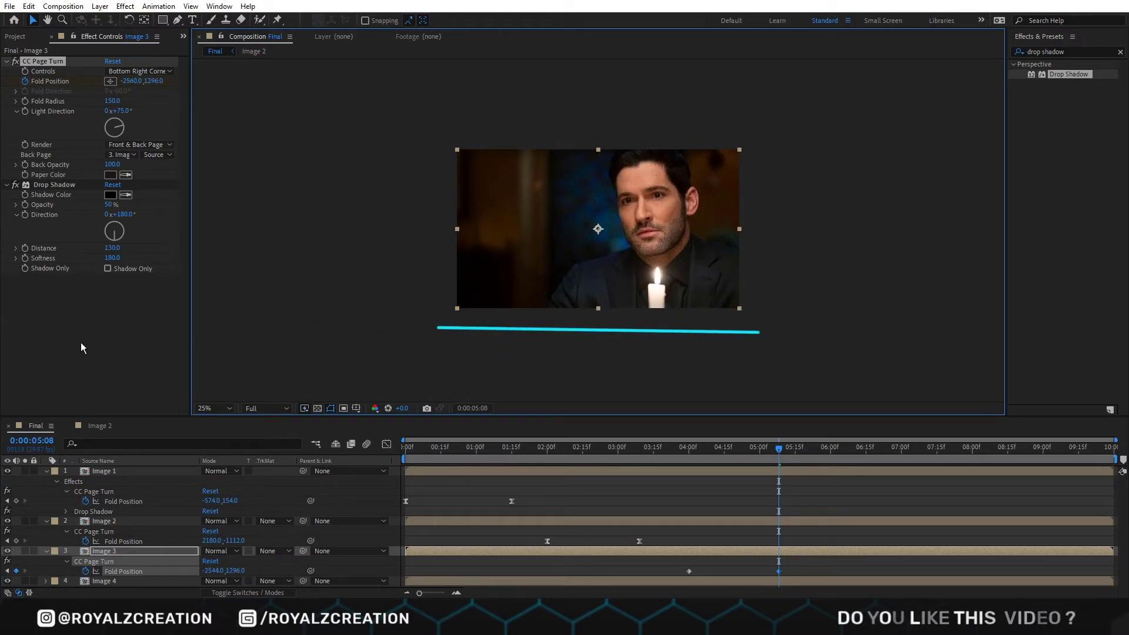
key(period)
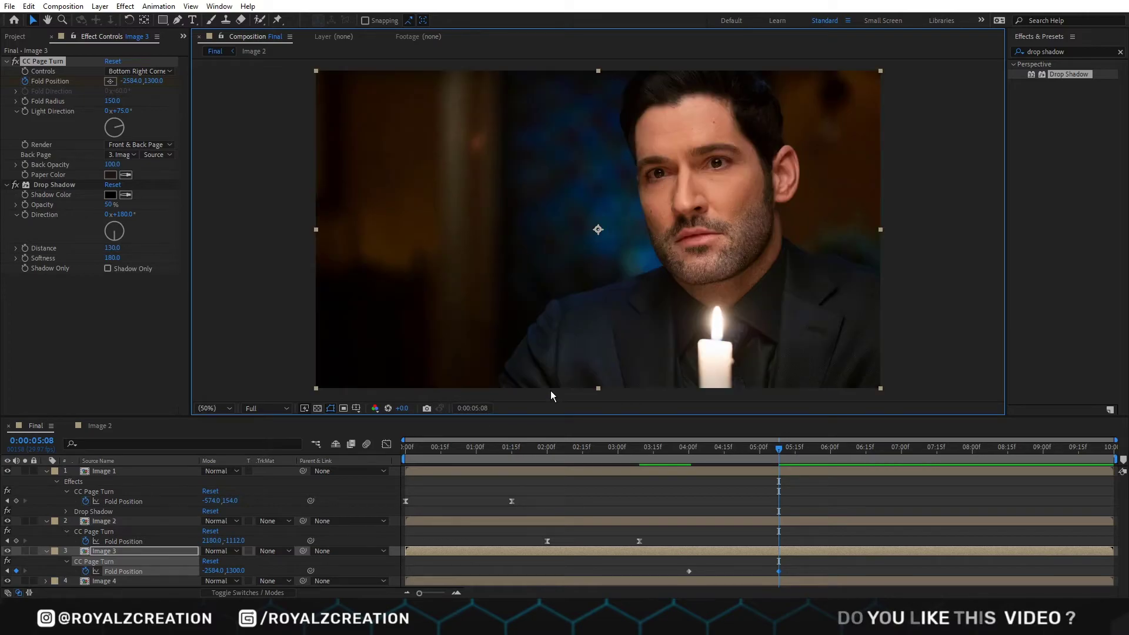
Step: Preview the new Image 3 transition from 3:13
drag(778, 456, 644, 459)
key(space)
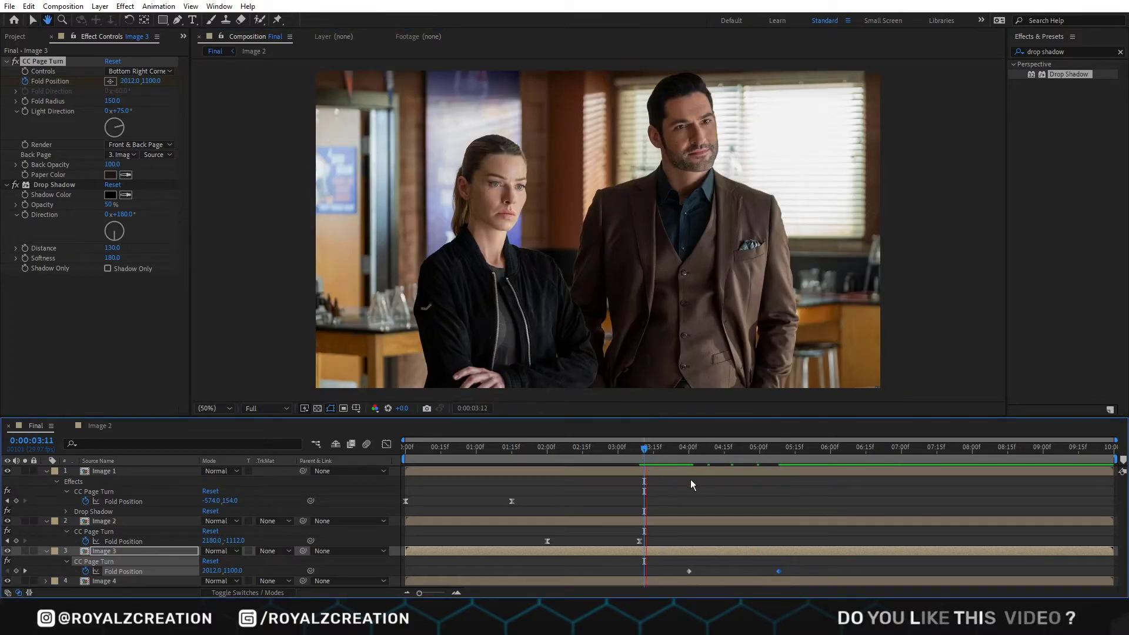
key(space)
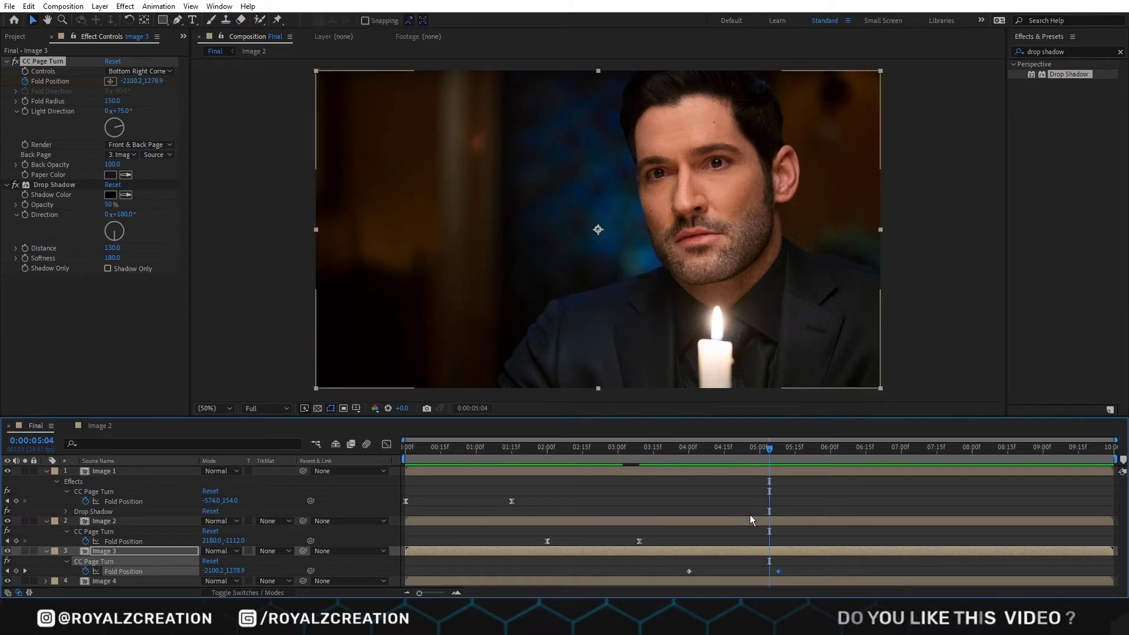
Step: Set Image 3's page-turn Light Direction to -39°
drag(771, 453, 724, 457)
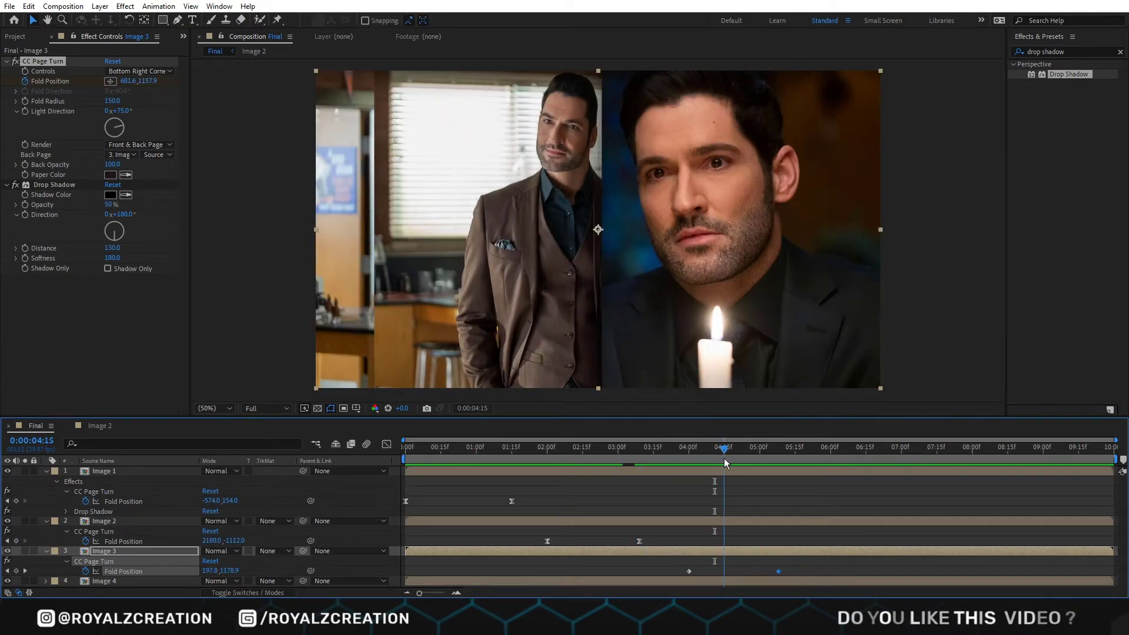
click(123, 111)
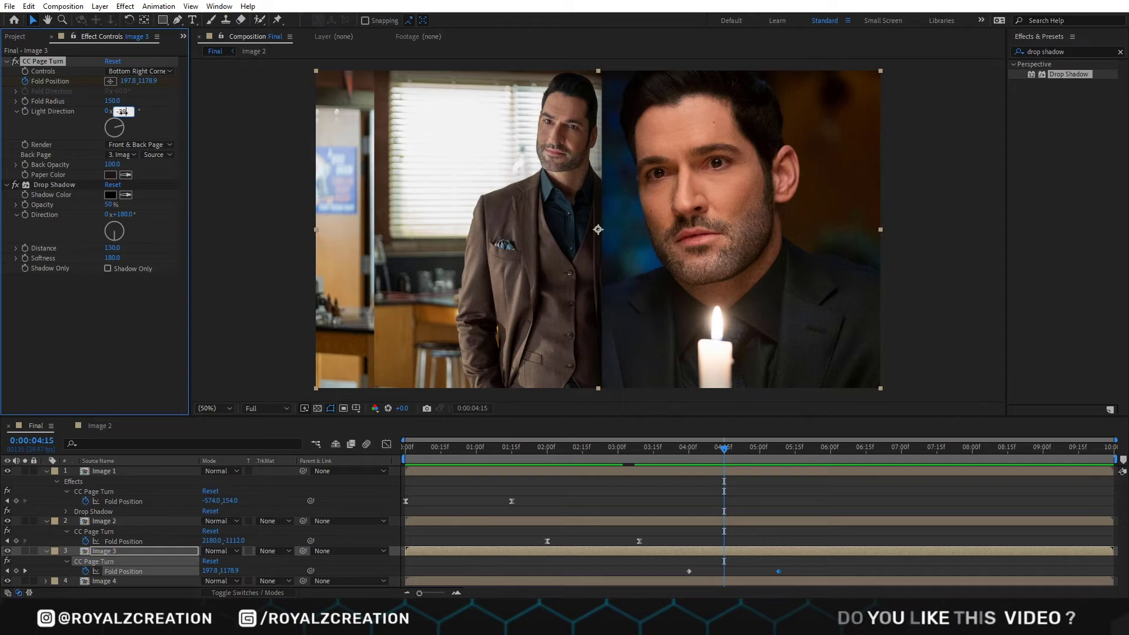
key(Return)
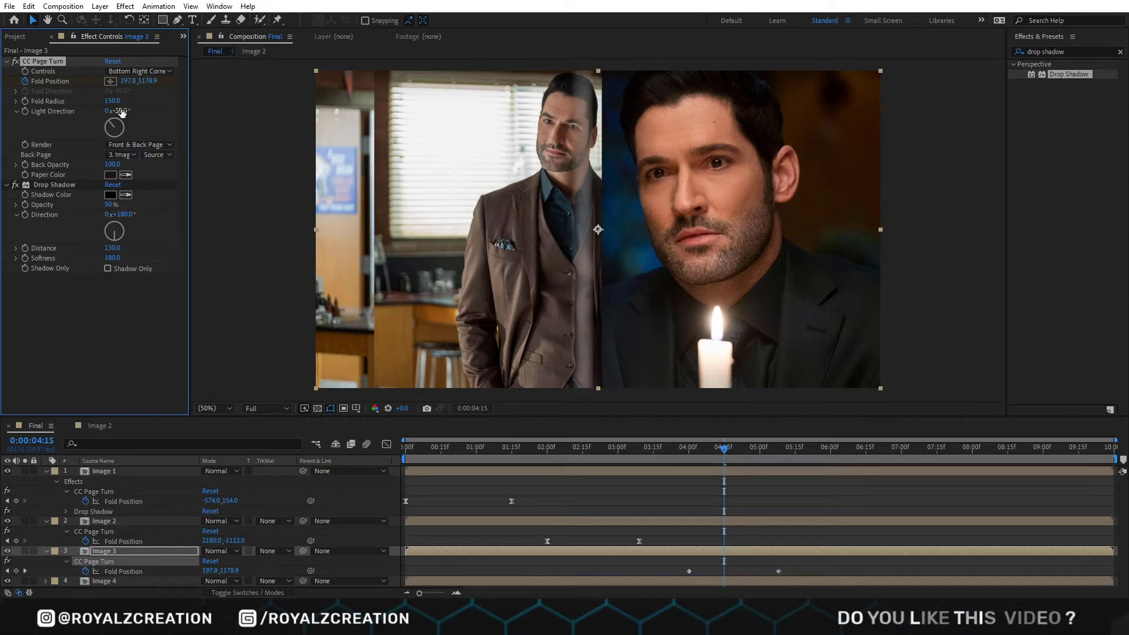
Step: Give Image 3's drop shadow distance 23, softness 250 and 80% opacity
click(112, 248)
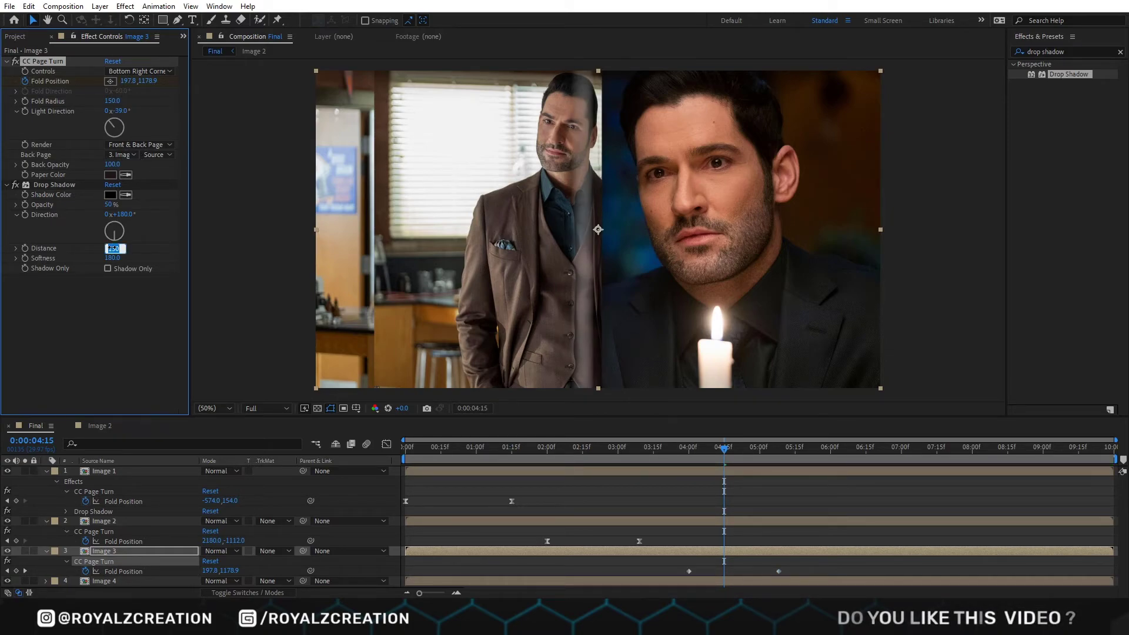
text(23)
key(Return)
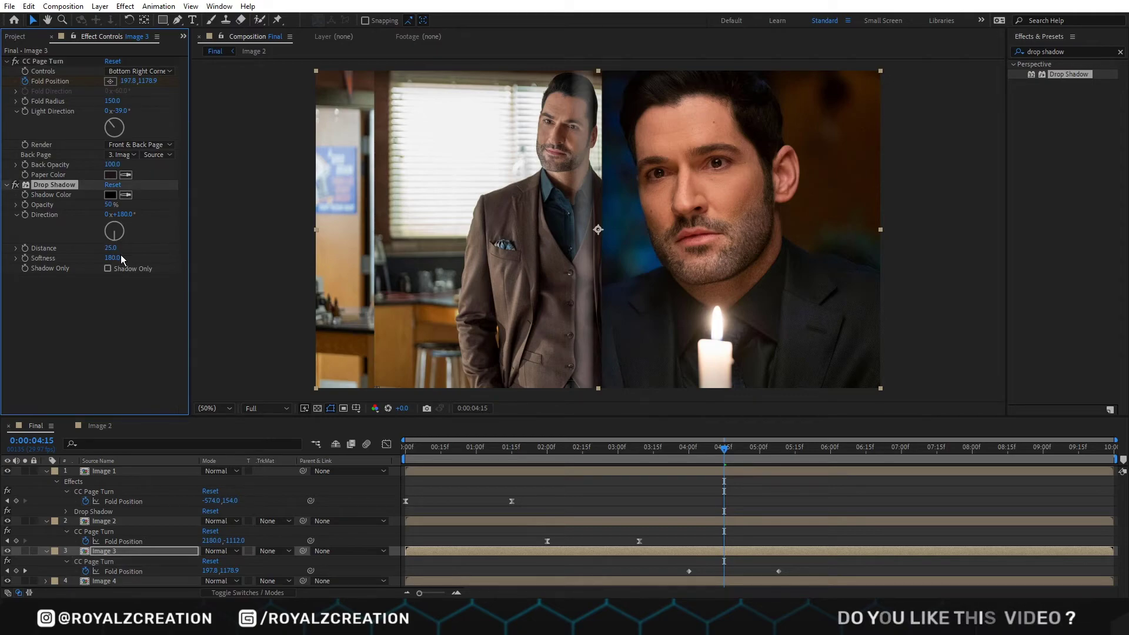
click(112, 258)
text(250)
key(Return)
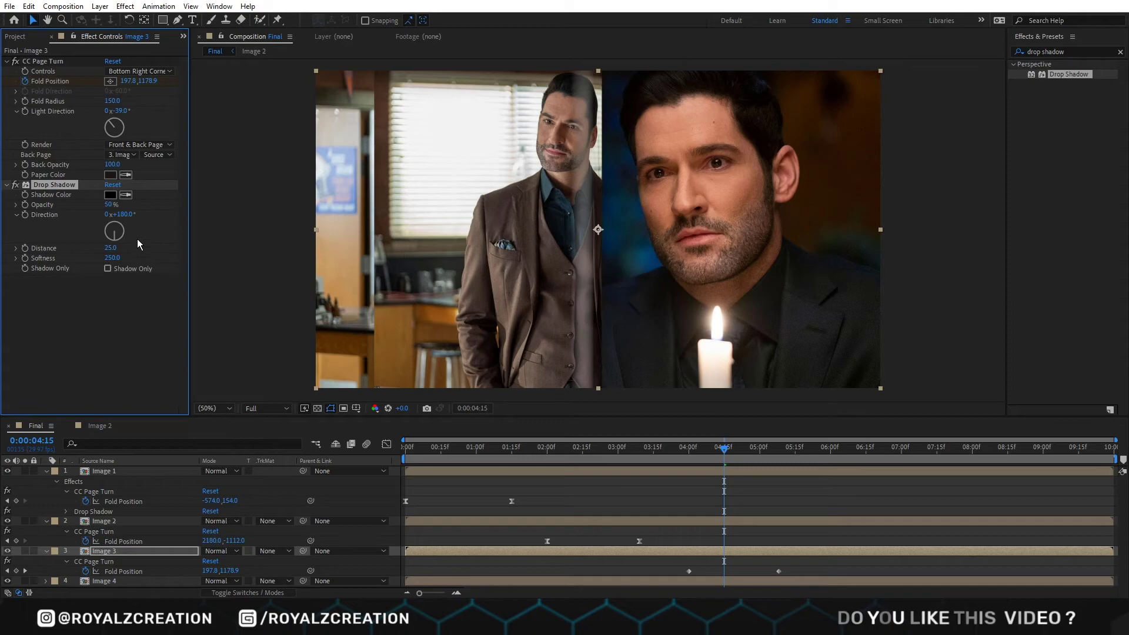
click(109, 205)
text(80)
key(Return)
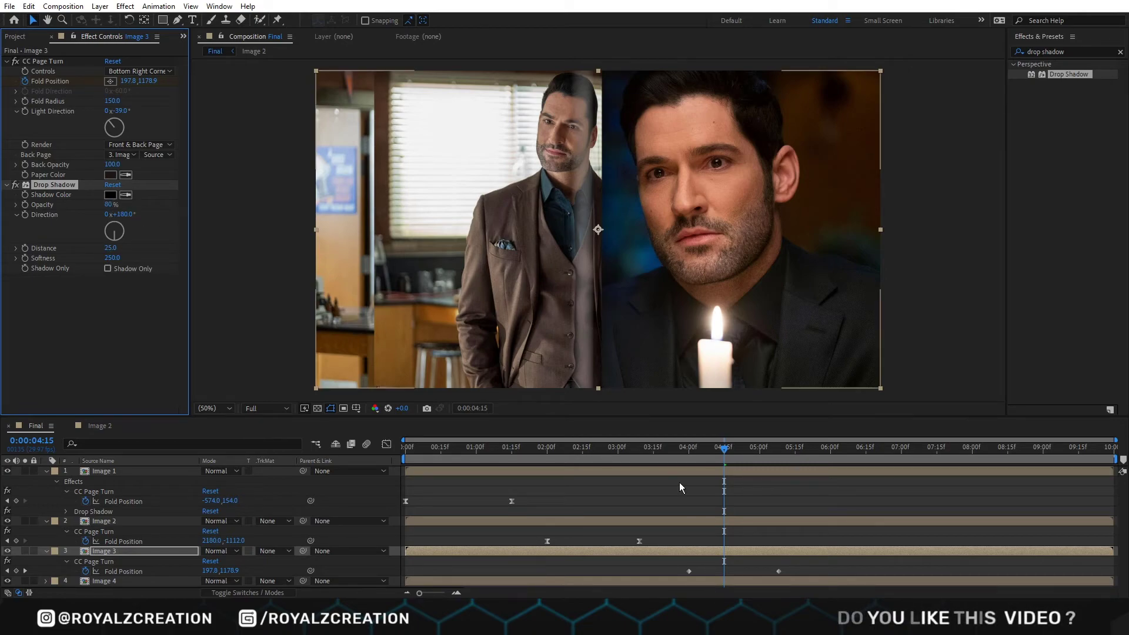
drag(721, 451, 687, 452)
Step: Easy Ease both of Image 3's Fold Position keyframes and preview from the start
drag(797, 573, 682, 570)
right_click(688, 571)
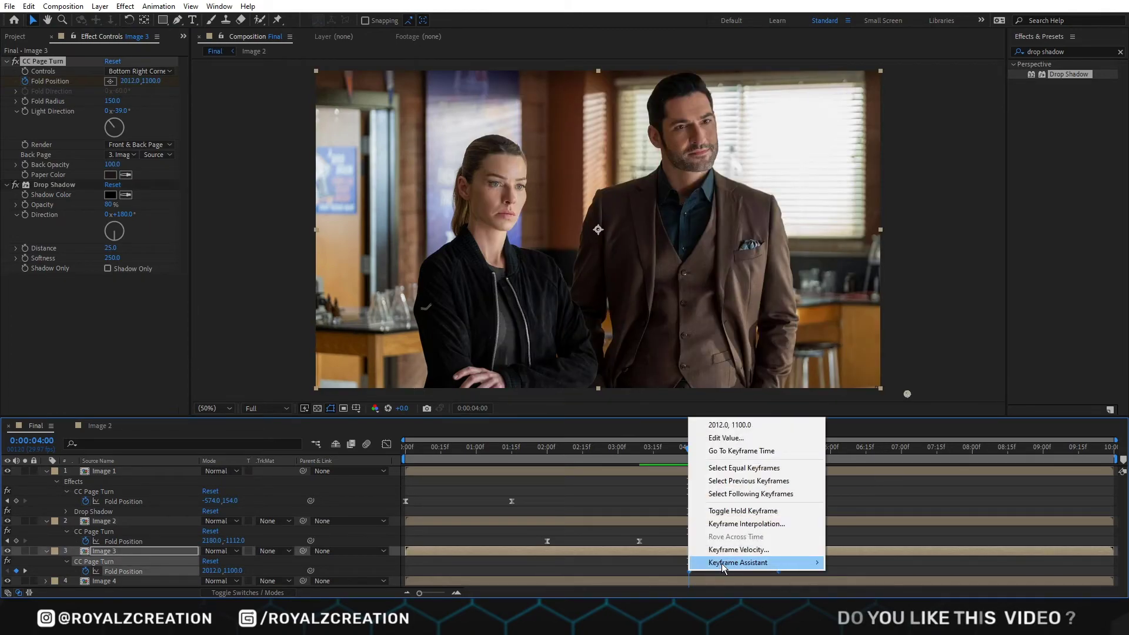
mouse_move(722, 563)
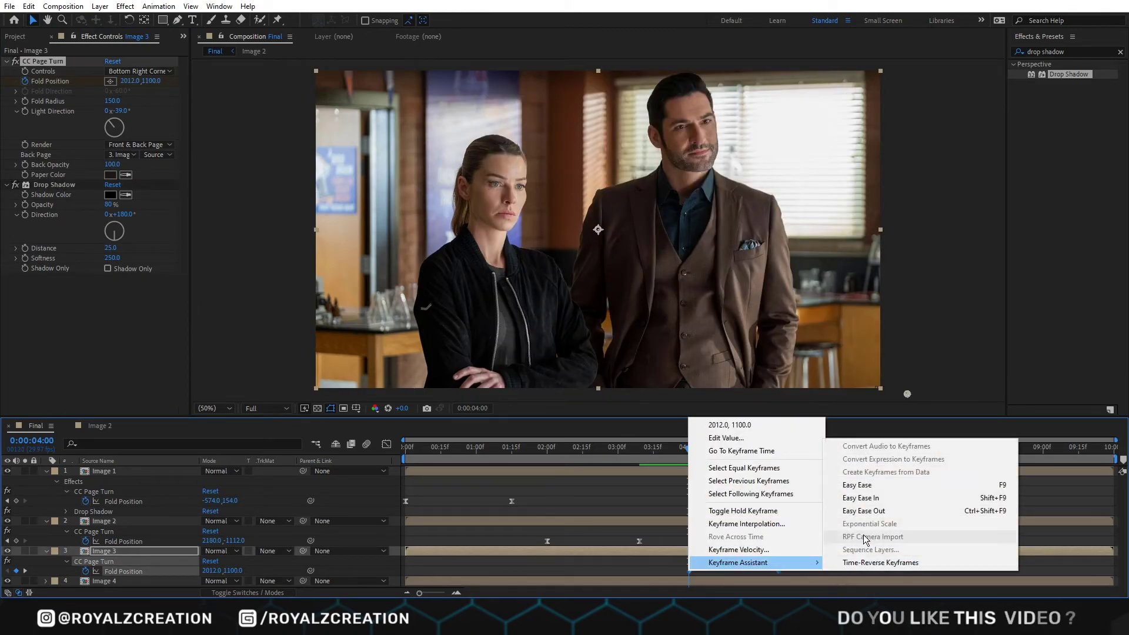
click(870, 487)
drag(688, 450, 312, 464)
key(space)
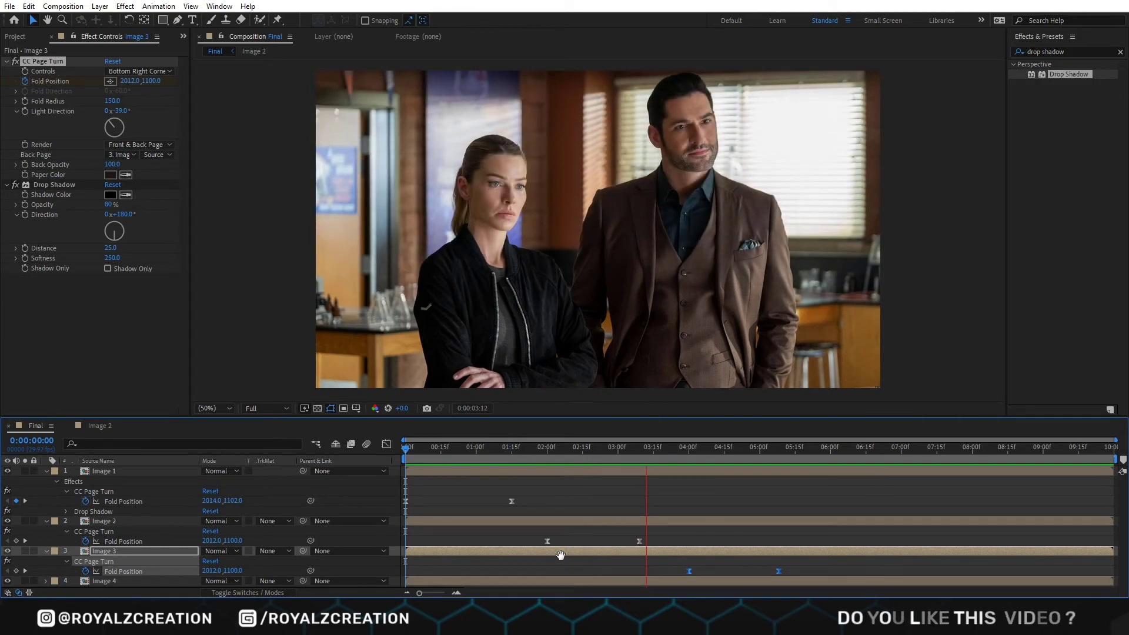
key(space)
Step: Move Image 3's second Fold Position keyframe to 5:15
click(796, 453)
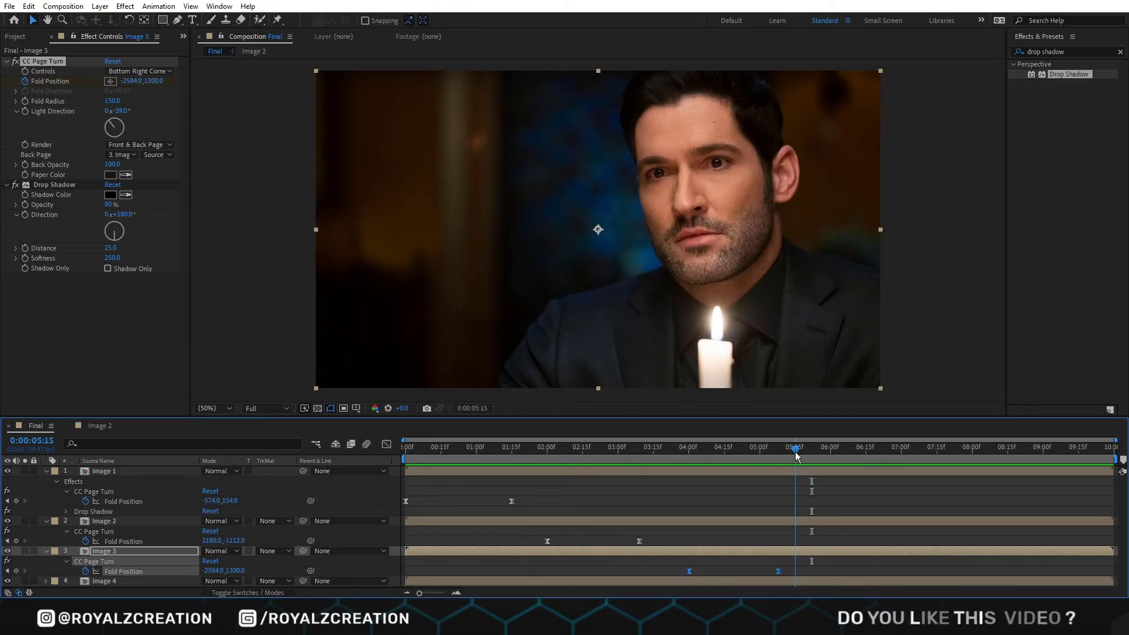
click(778, 570)
drag(784, 573, 795, 573)
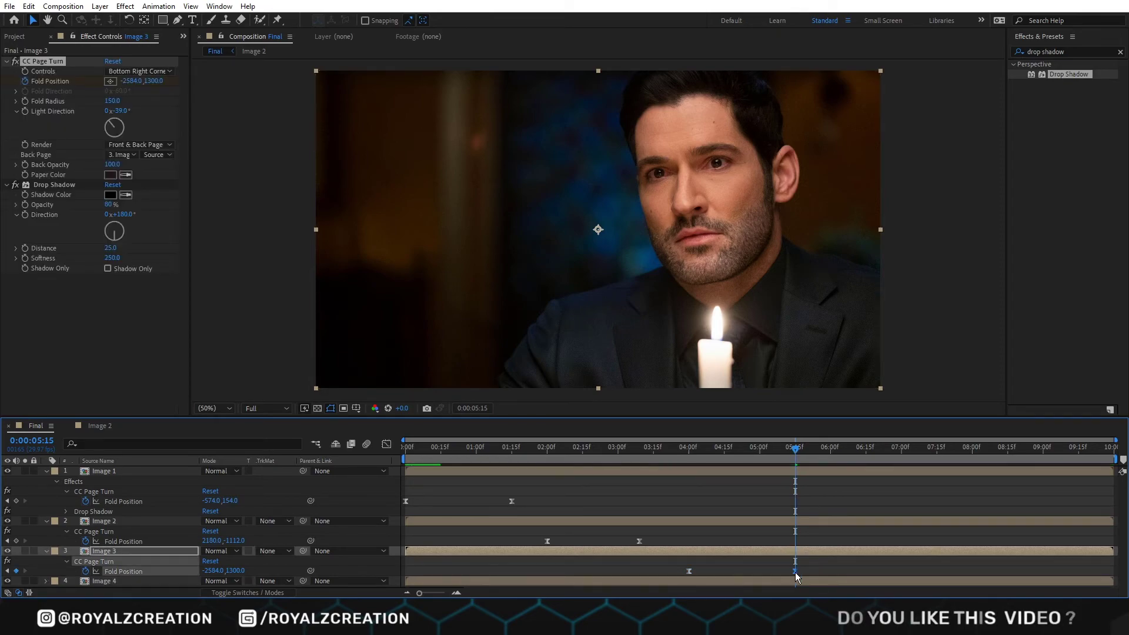
Step: End the work area at 6:15 and preview the whole sequence
click(854, 462)
drag(853, 465, 868, 465)
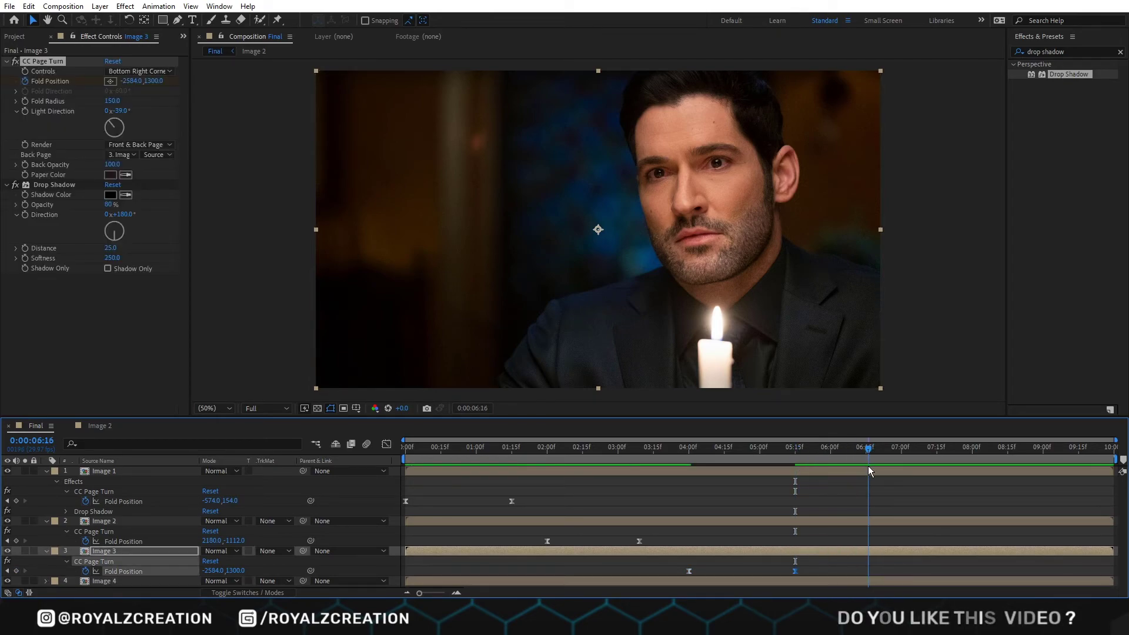
key(n)
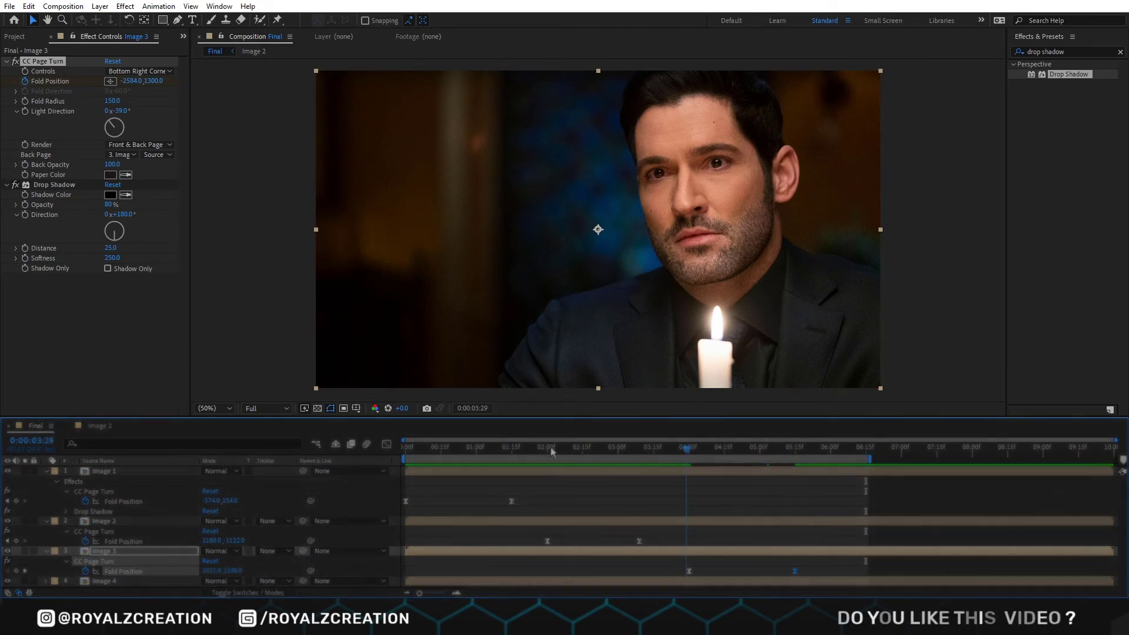
key(space)
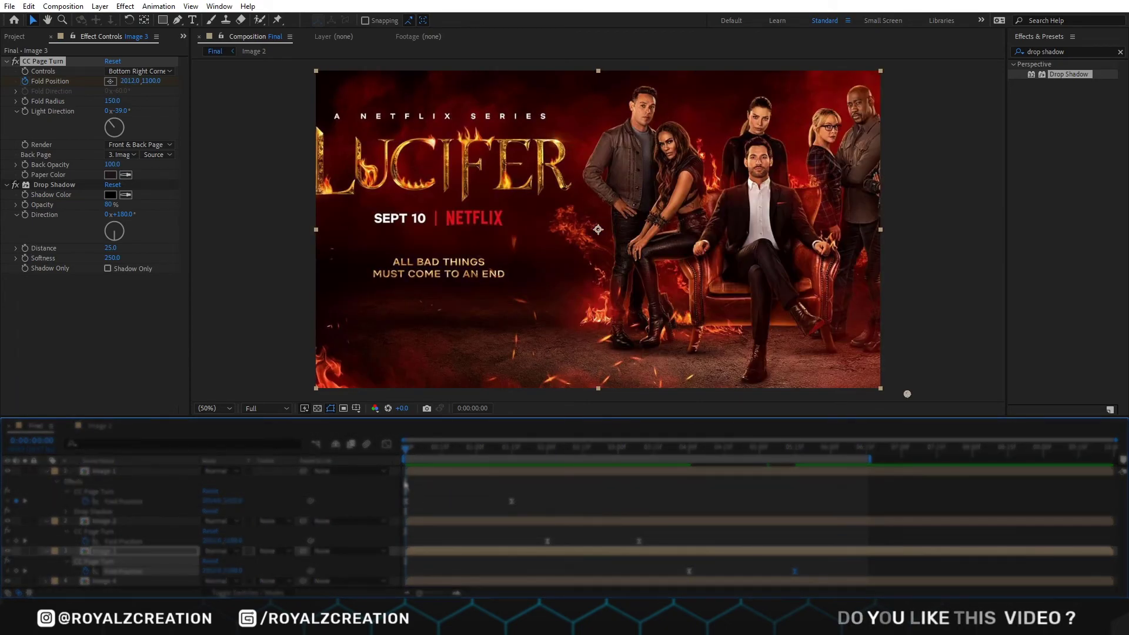